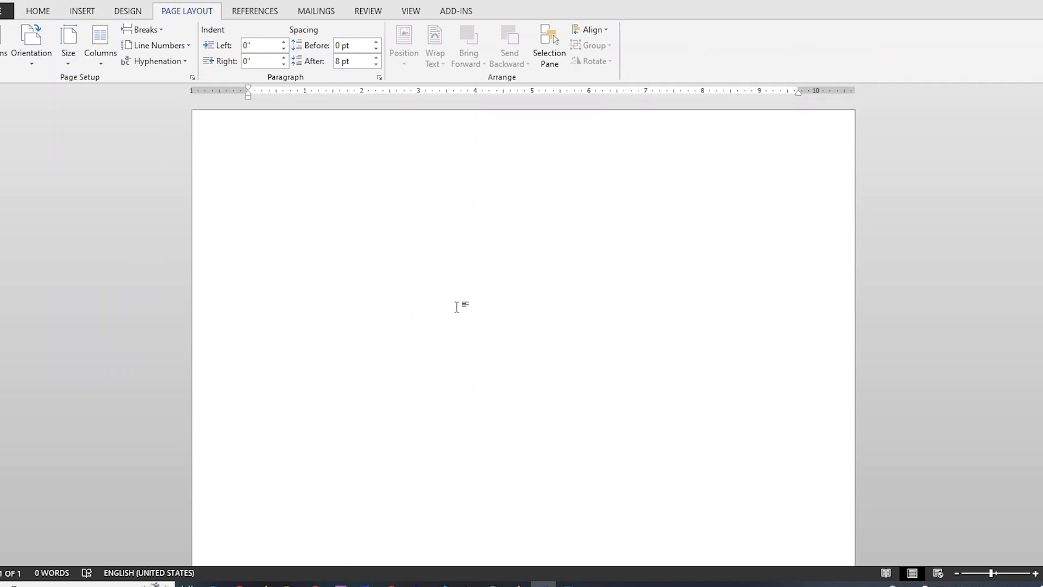
Narrow the left, top and right page margins to a thin strip along the page edges.
scroll(456, 306, "down", 1, "ctrl")
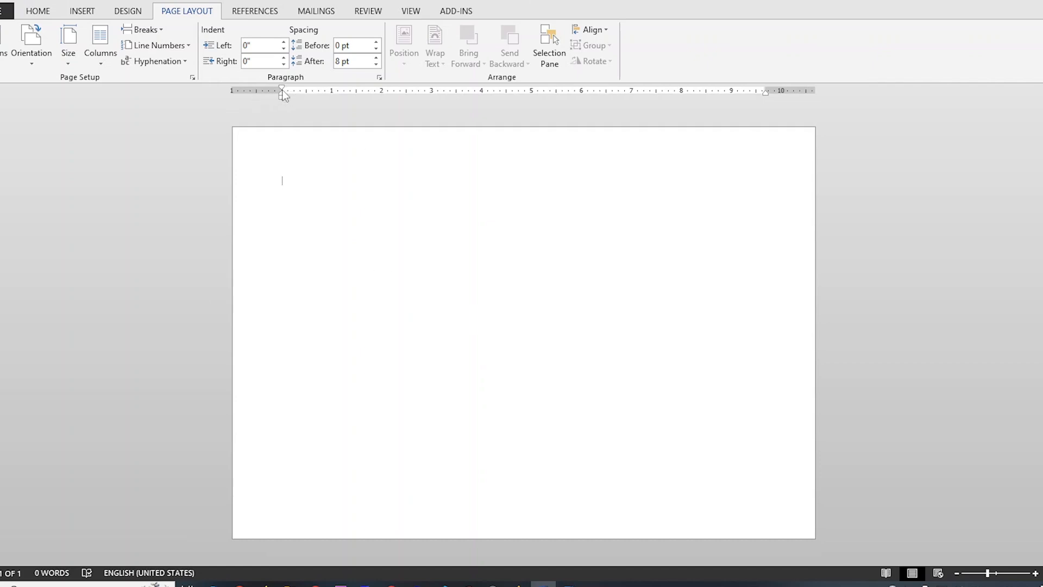
left_click_drag(281, 92, 244, 93)
left_click_drag(1, 176, 1, 134)
left_click_drag(766, 91, 807, 91)
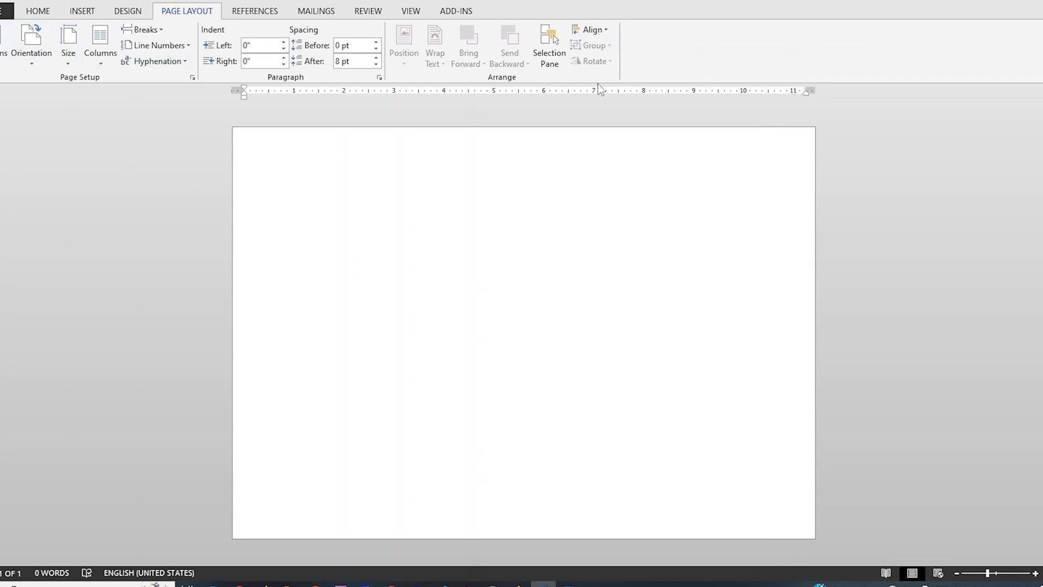
left_click(38, 11)
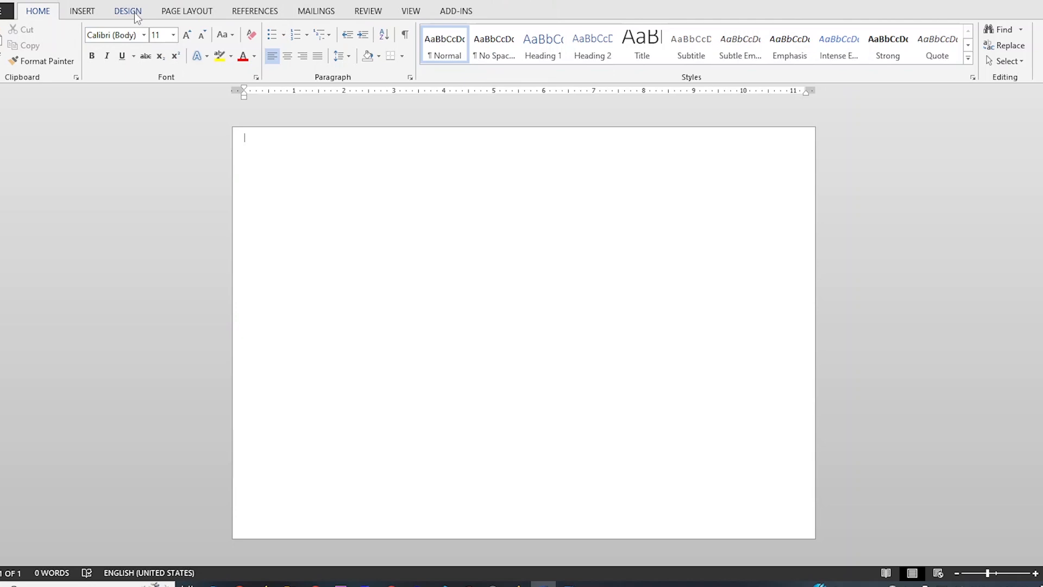
left_click(82, 11)
left_click(182, 43)
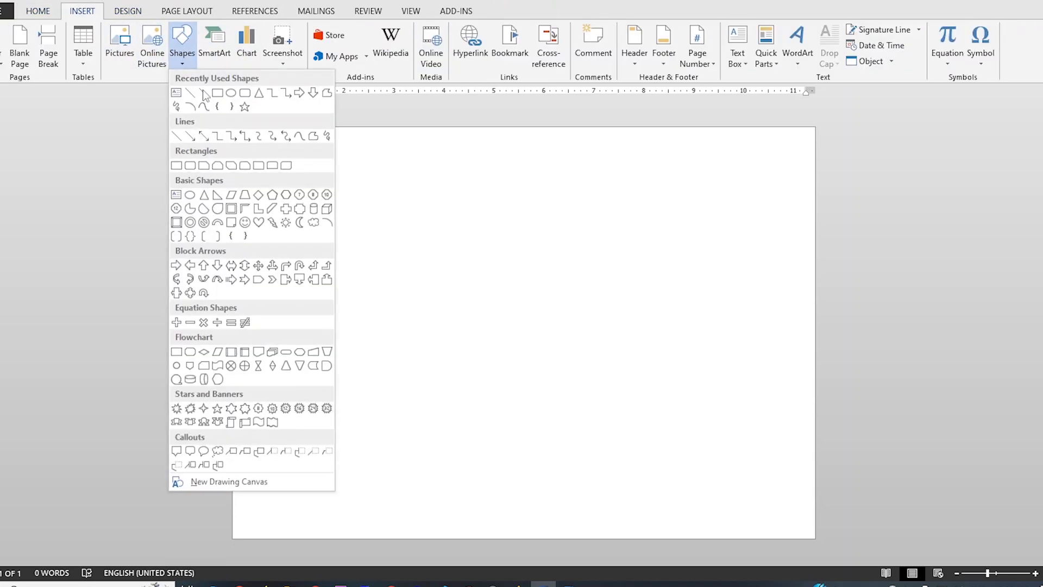
left_click(243, 196)
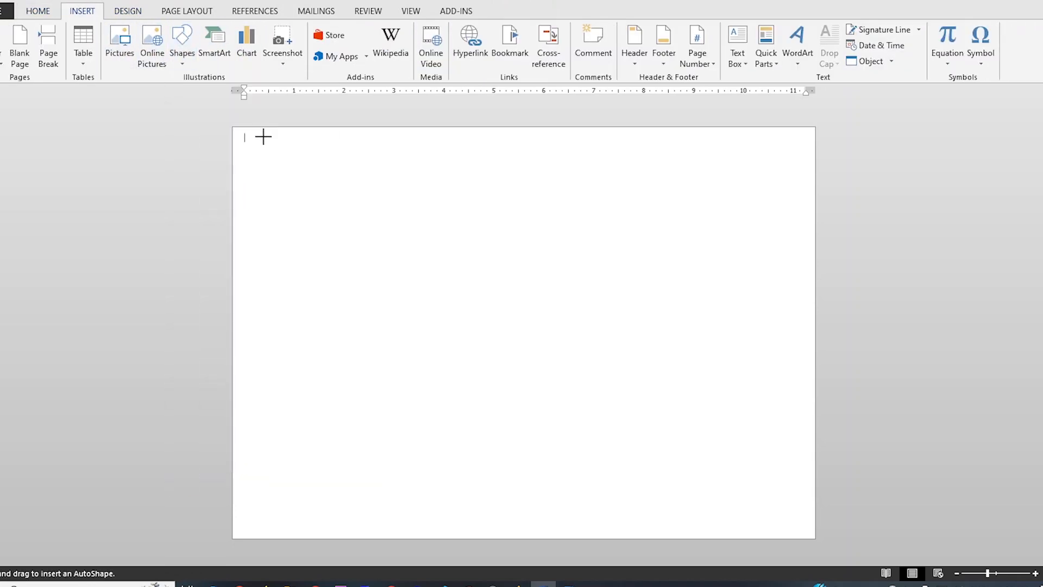
key("Escape")
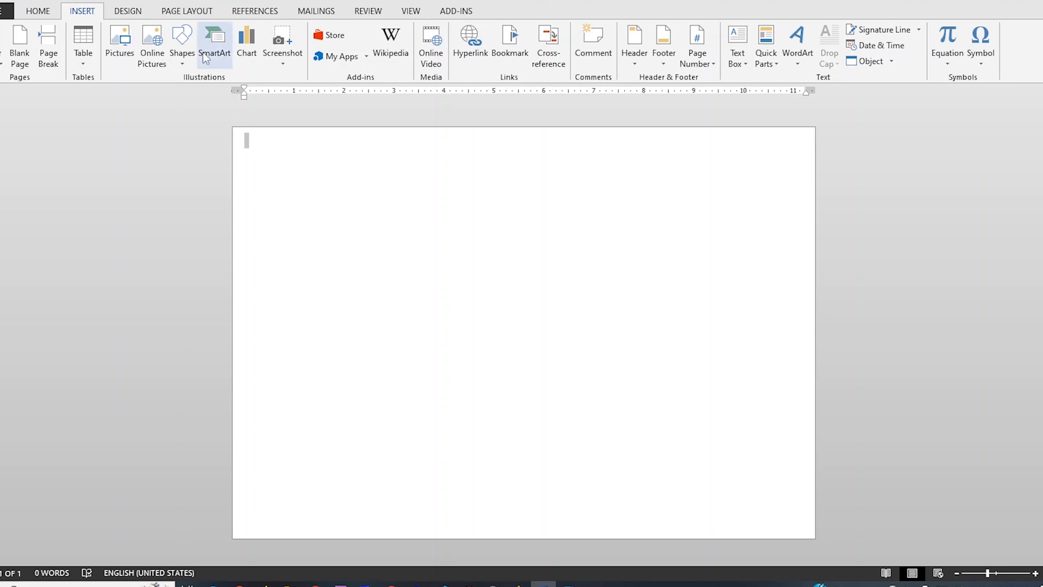
Draw a Frame shape covering almost the whole page and thin its border to a narrow band.
left_click(182, 43)
left_click(233, 208)
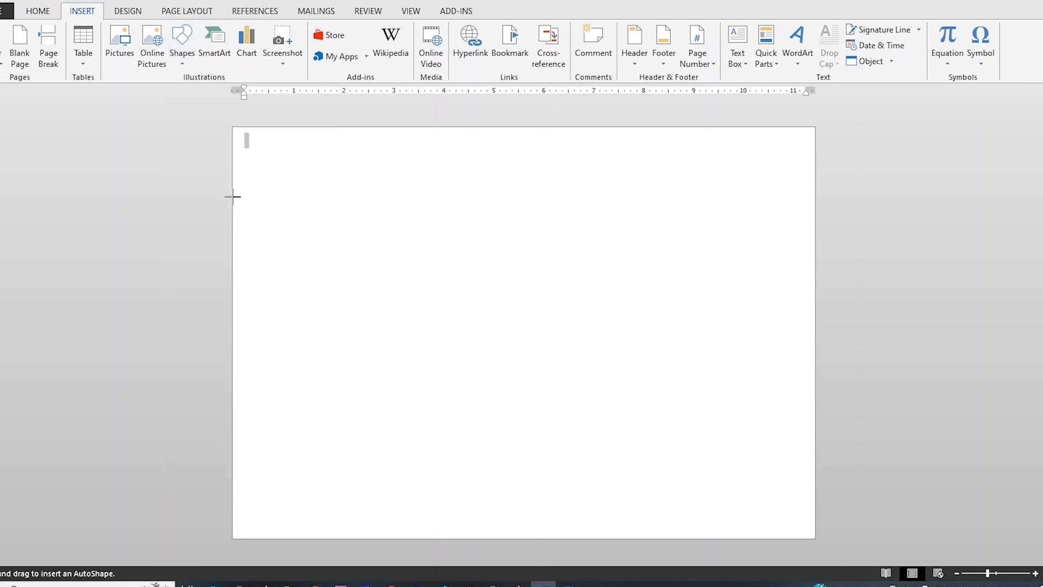
mouse_move(239, 137)
left_mouse_down()
mouse_move(489, 387)
mouse_move(850, 538)
mouse_move(807, 532)
left_mouse_up()
left_click_drag(303, 163, 296, 153)
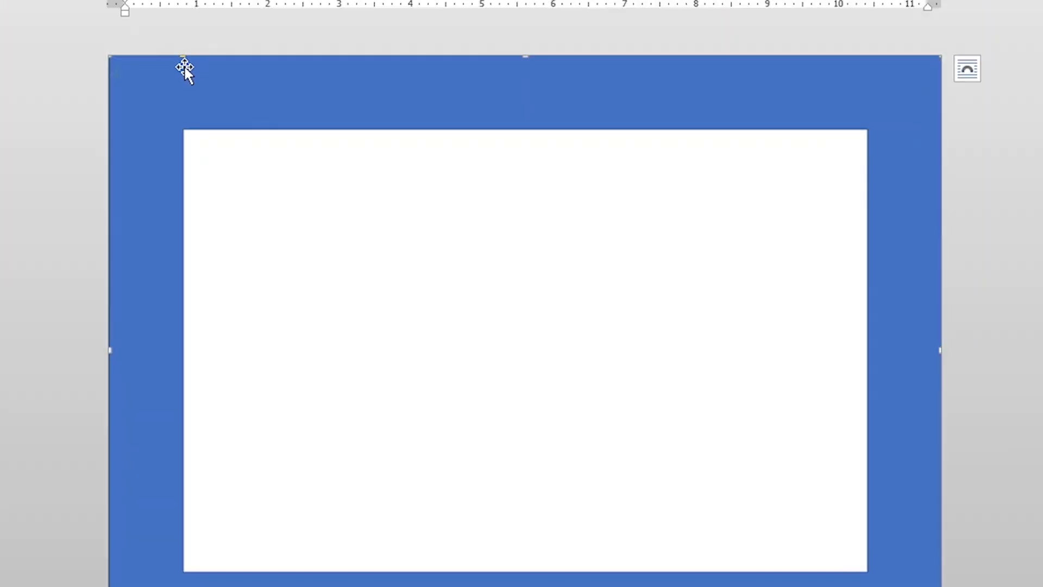
left_click_drag(180, 59, 138, 71)
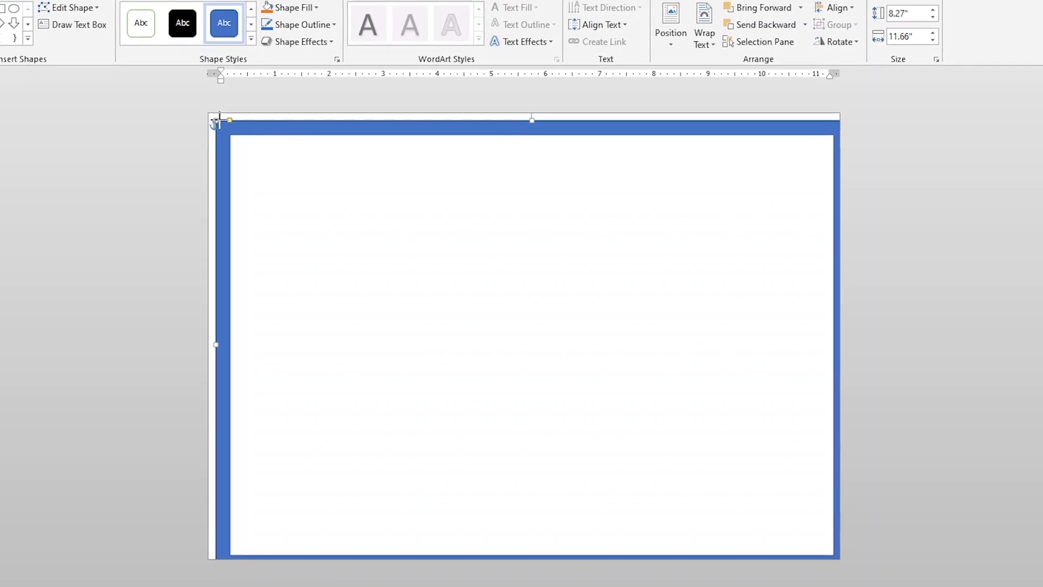
Resize the frame from its corners to about 7.93" high and 11.33" wide, leaving an even white edge around the page.
left_click_drag(214, 119, 258, 139)
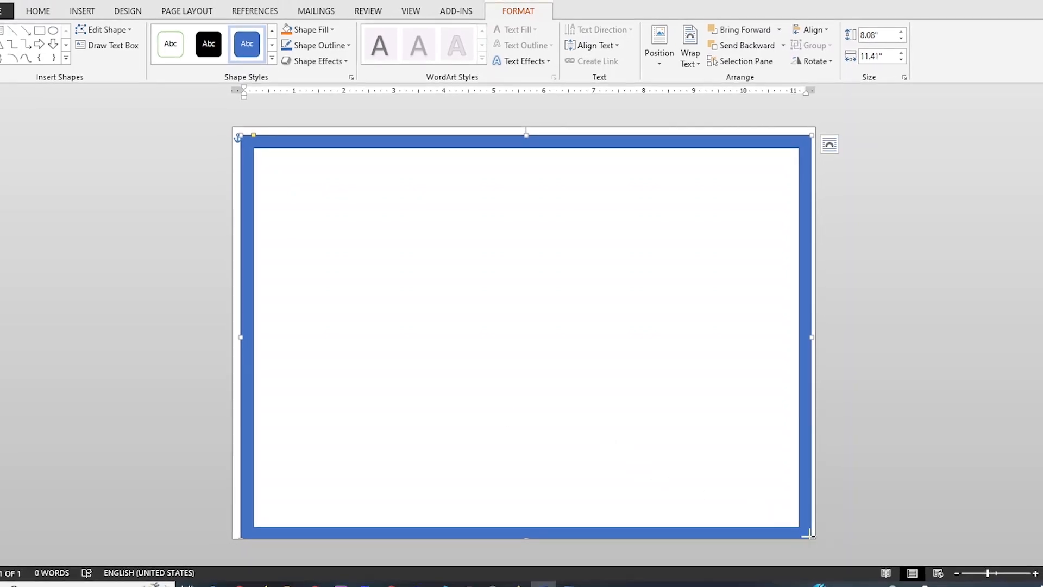
left_click_drag(809, 536, 812, 532)
left_click(348, 254)
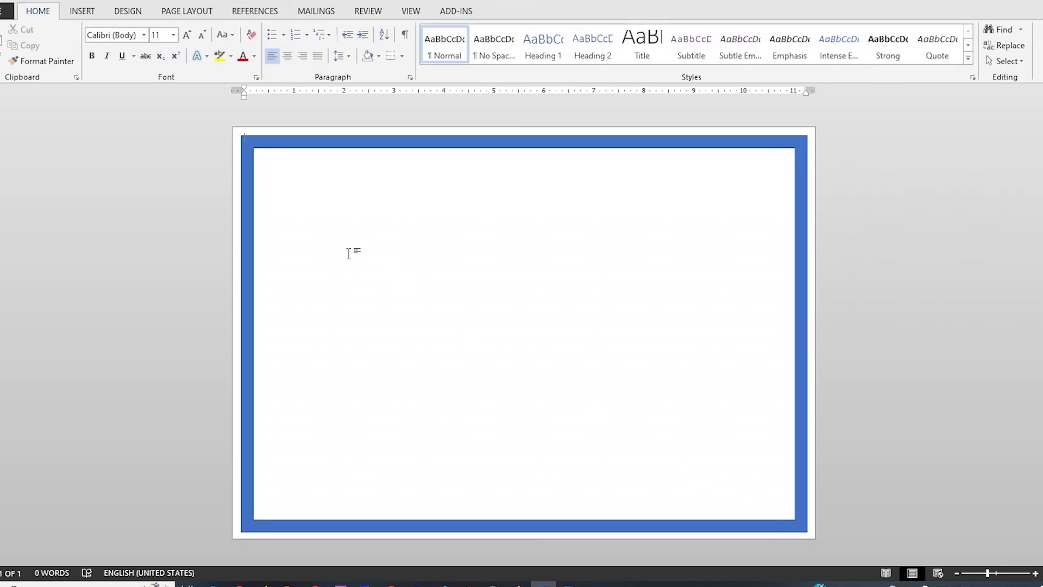
Remove the outline from the blue frame.
left_click(291, 145)
double_click(294, 147)
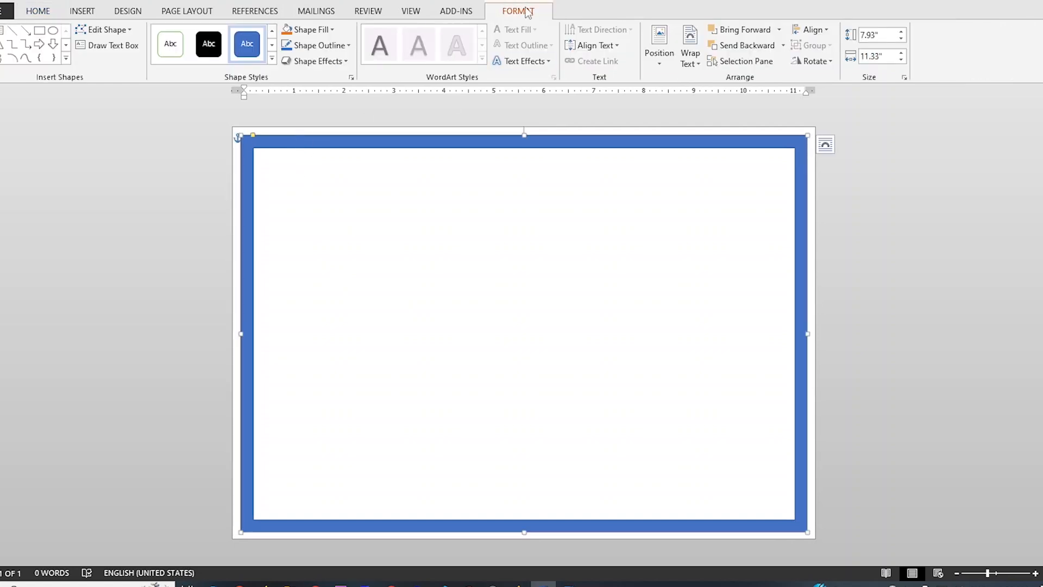
left_click(344, 47)
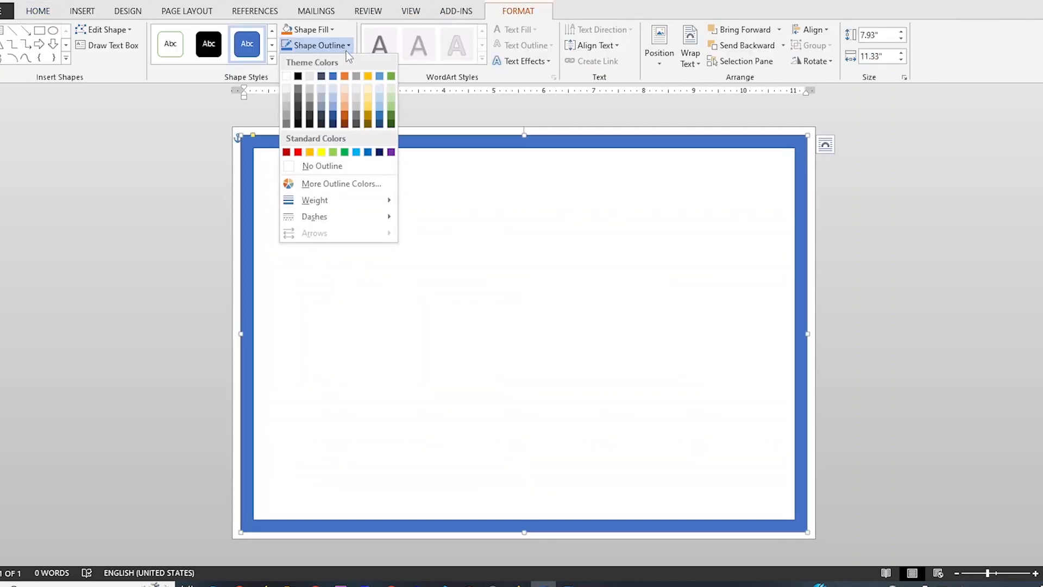
left_click(332, 164)
Open the frame's detailed fill settings, try the gradient and texture fills, and switch to a pattern fill.
left_click(308, 30)
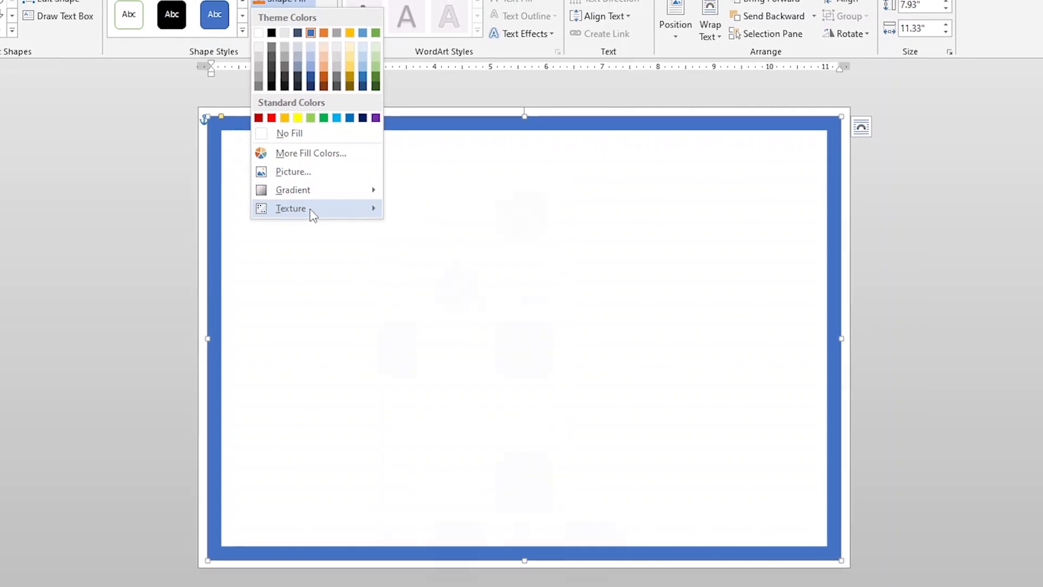
mouse_move(308, 212)
mouse_move(315, 190)
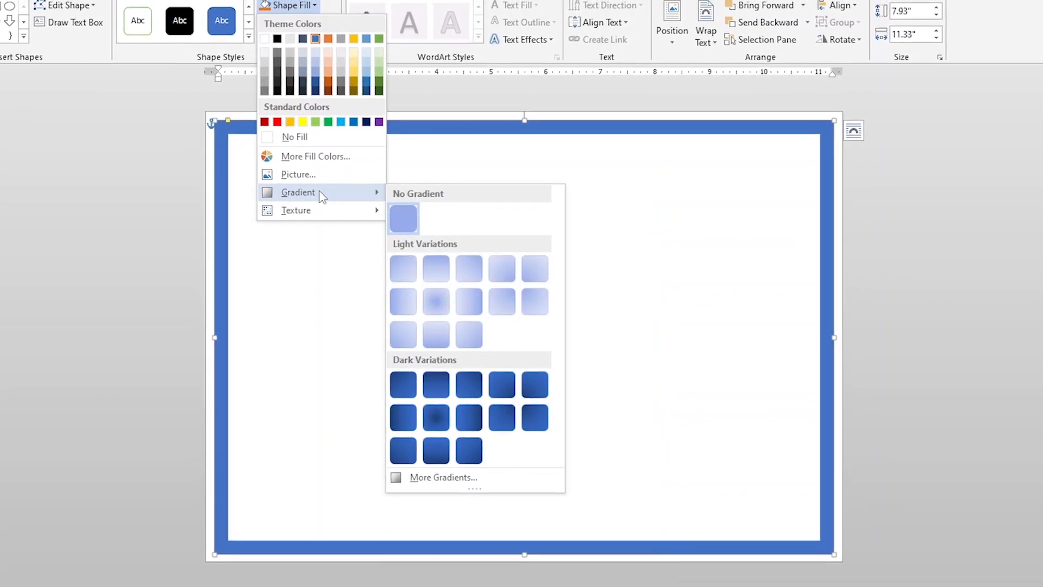
left_click(441, 476)
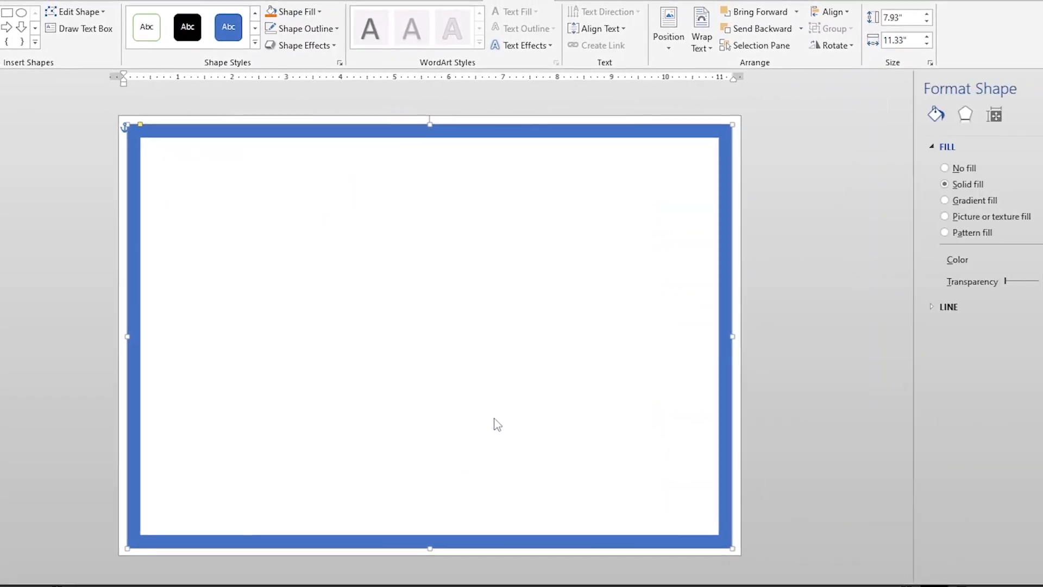
left_click(942, 202)
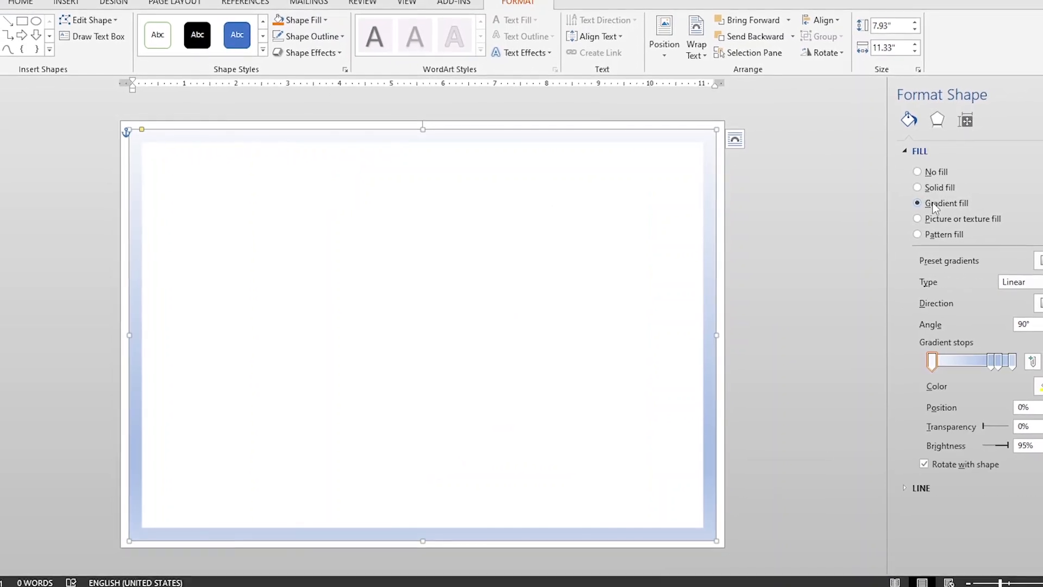
left_click(941, 218)
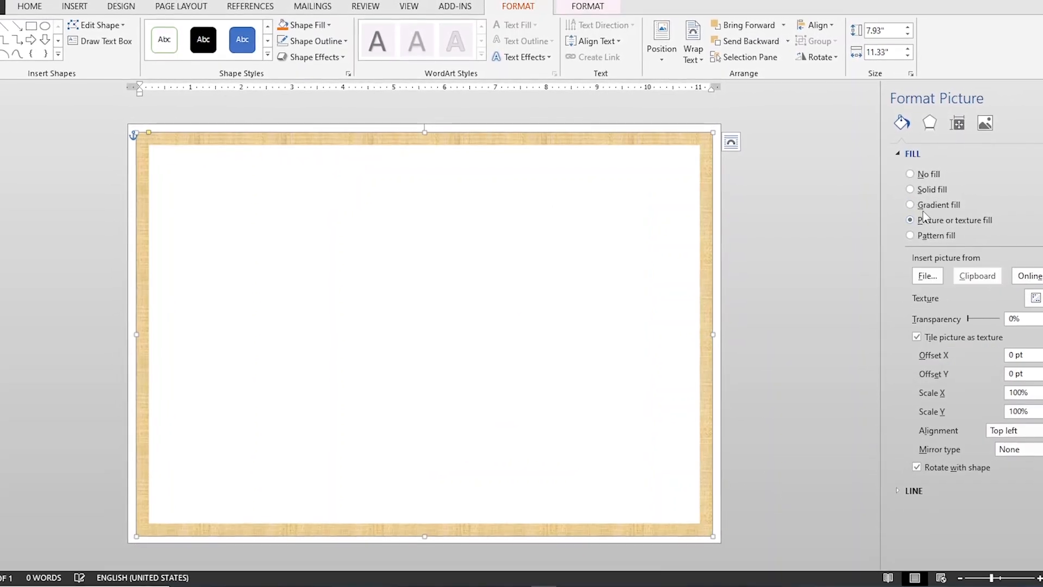
left_click(936, 238)
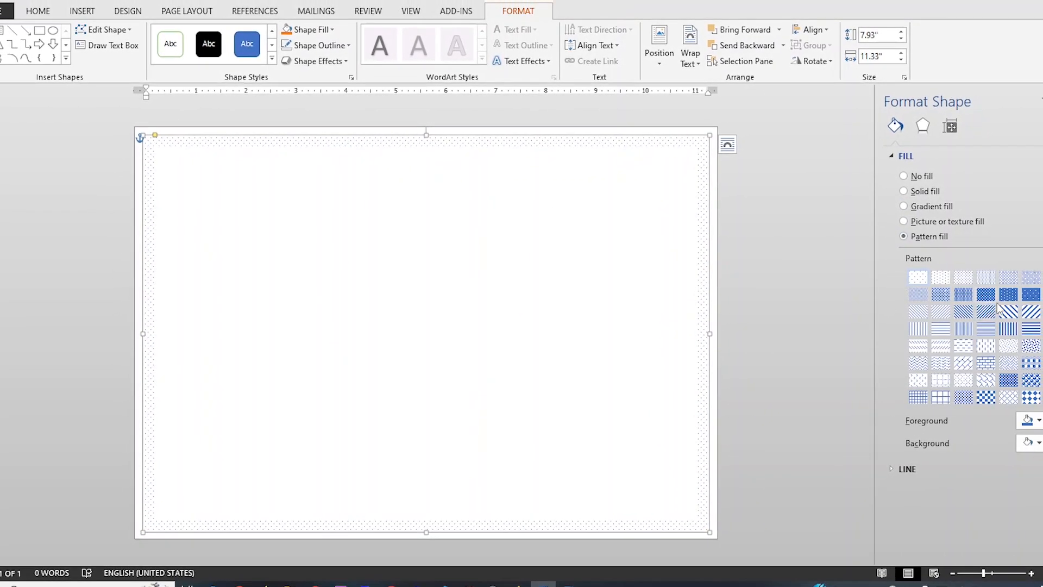
Compare several fill patterns on the frame, apply the fine blue zigzag pattern, and close the shape formatting pane.
left_click(1011, 368)
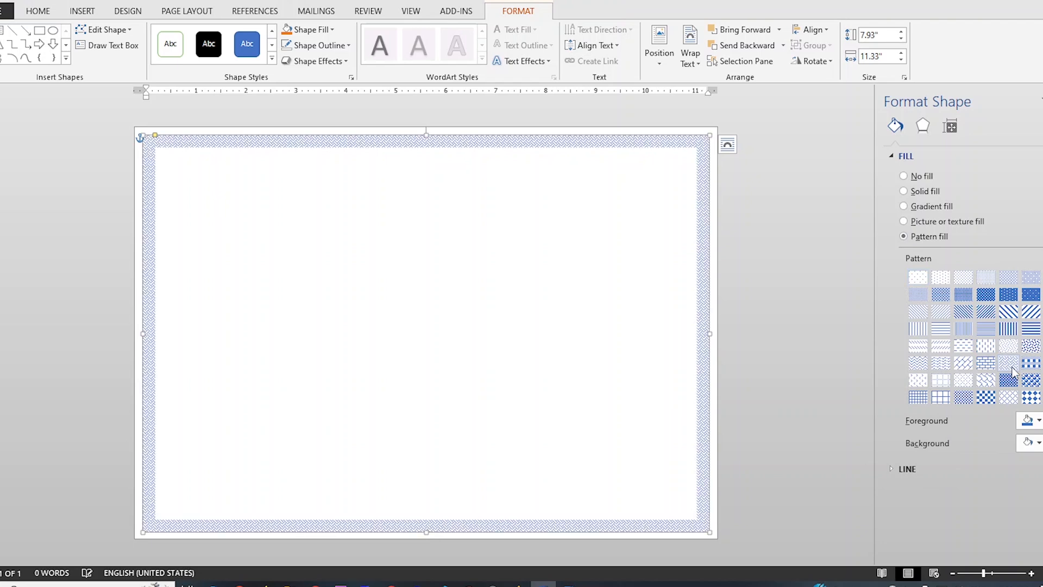
left_click(1012, 329)
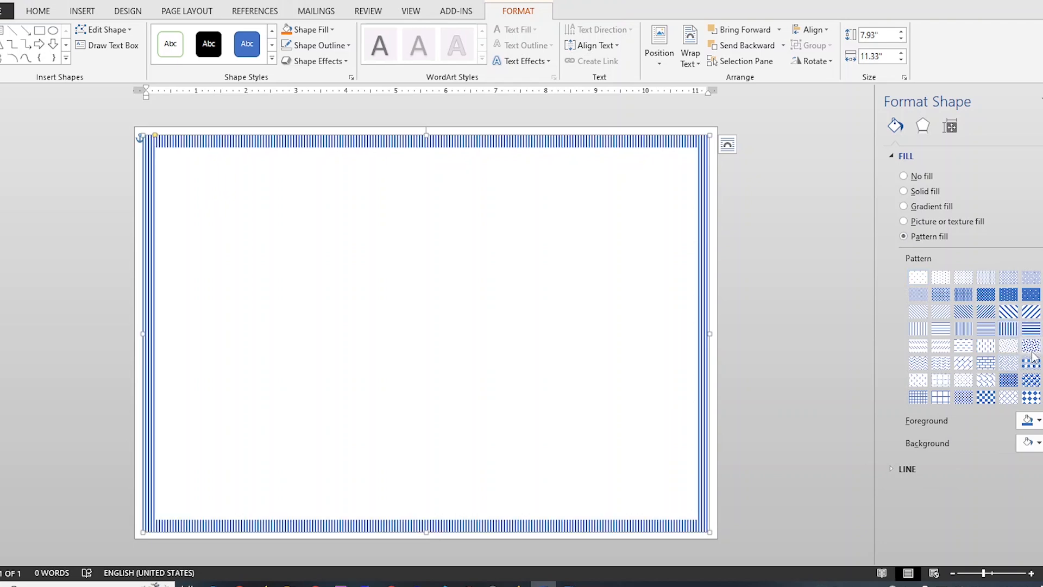
left_click(918, 397)
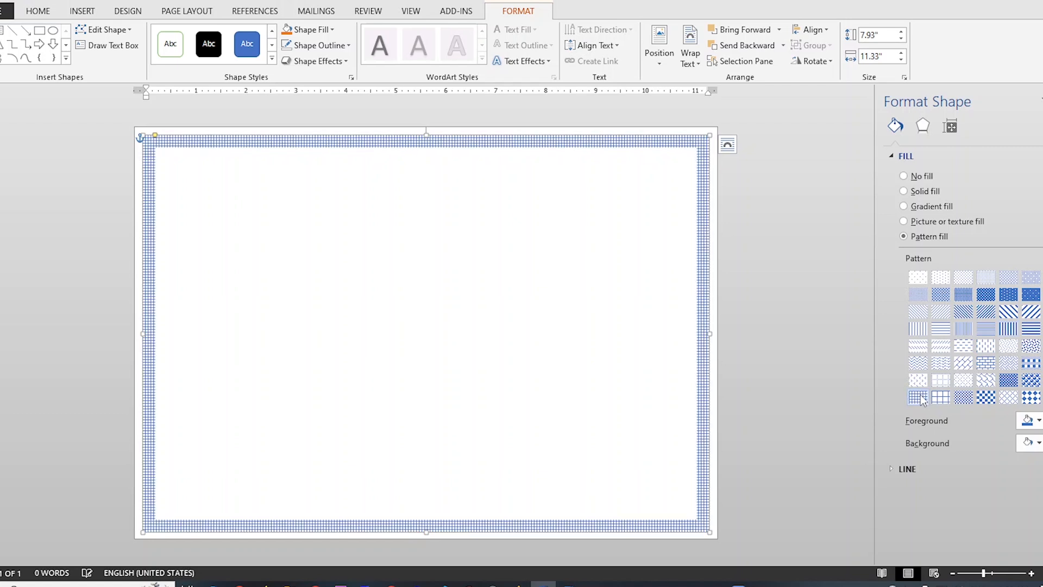
left_click(990, 365)
left_click(1011, 364)
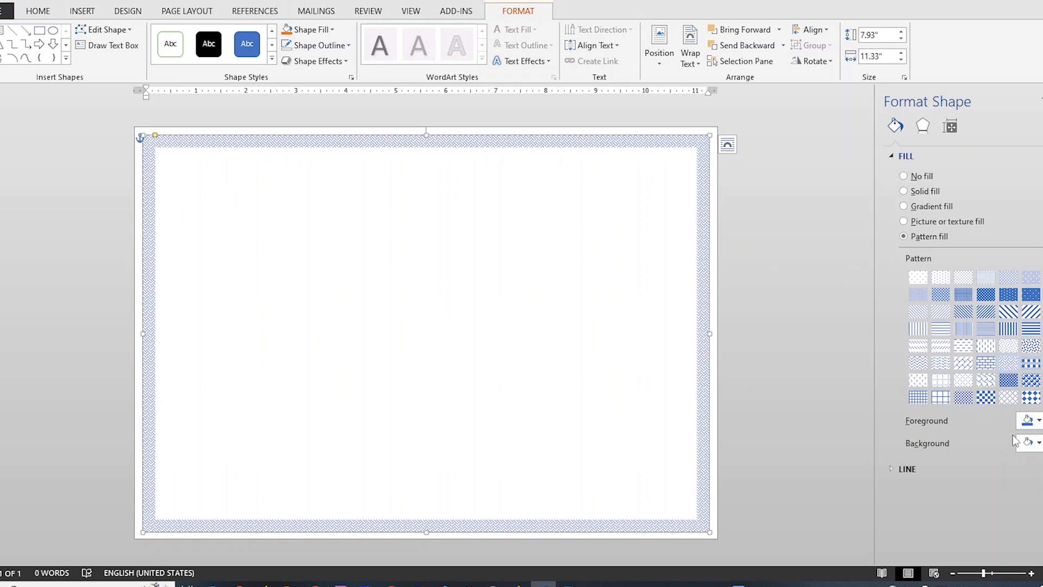
left_click(1027, 421)
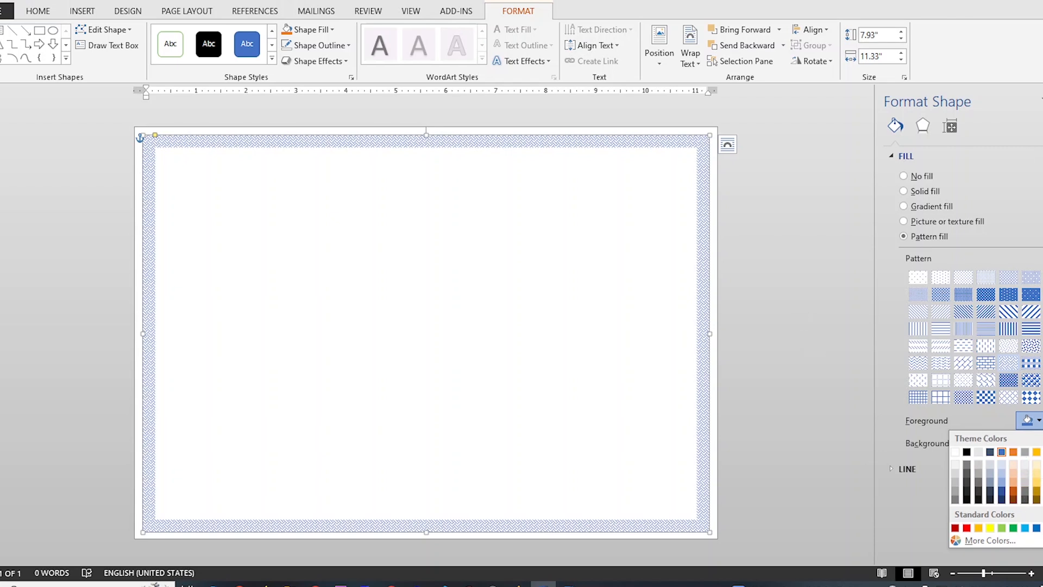
key("Escape")
left_click(1042, 101)
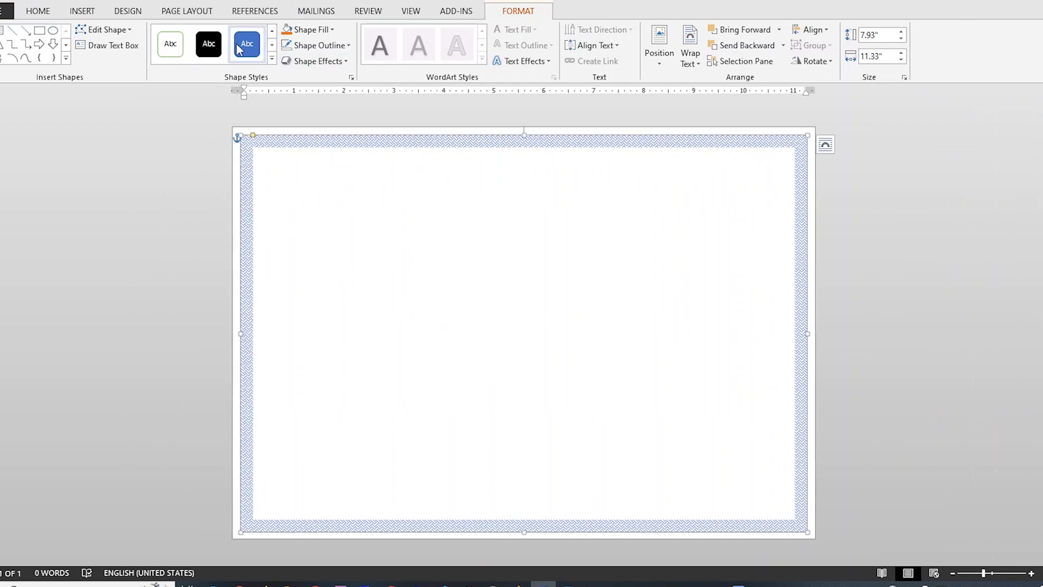
Draw a rectangle about 4" high and 6.3" wide from the frame's upper-left corner to the page centre.
left_click(315, 47)
left_click(314, 48)
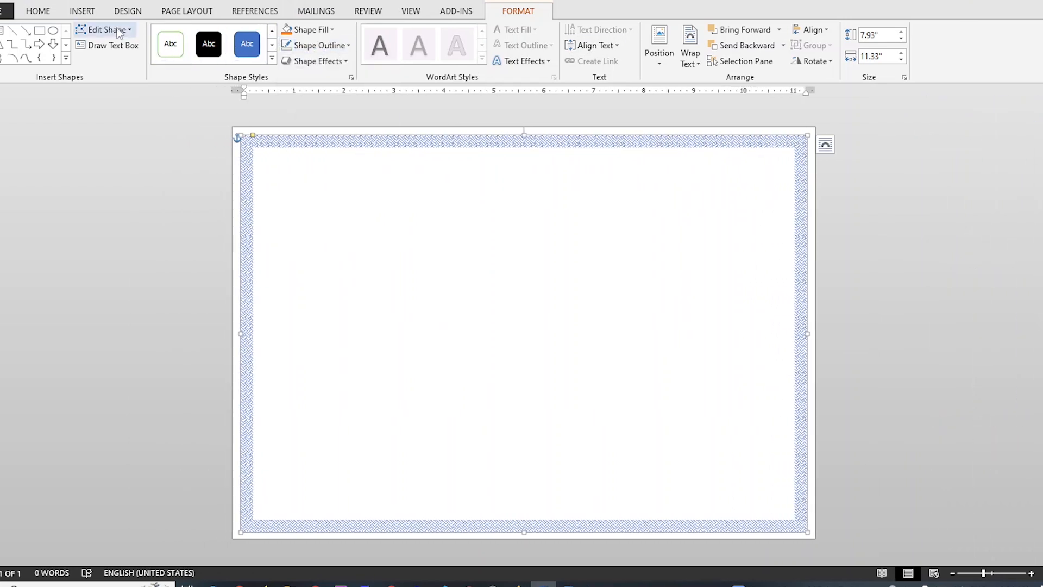
left_click(40, 30)
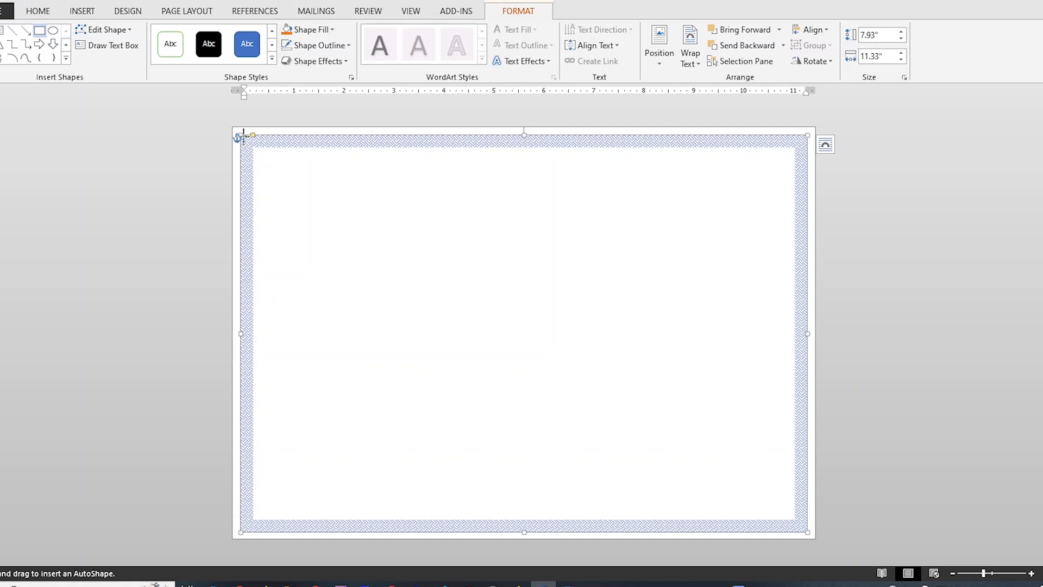
left_click_drag(243, 136, 558, 336)
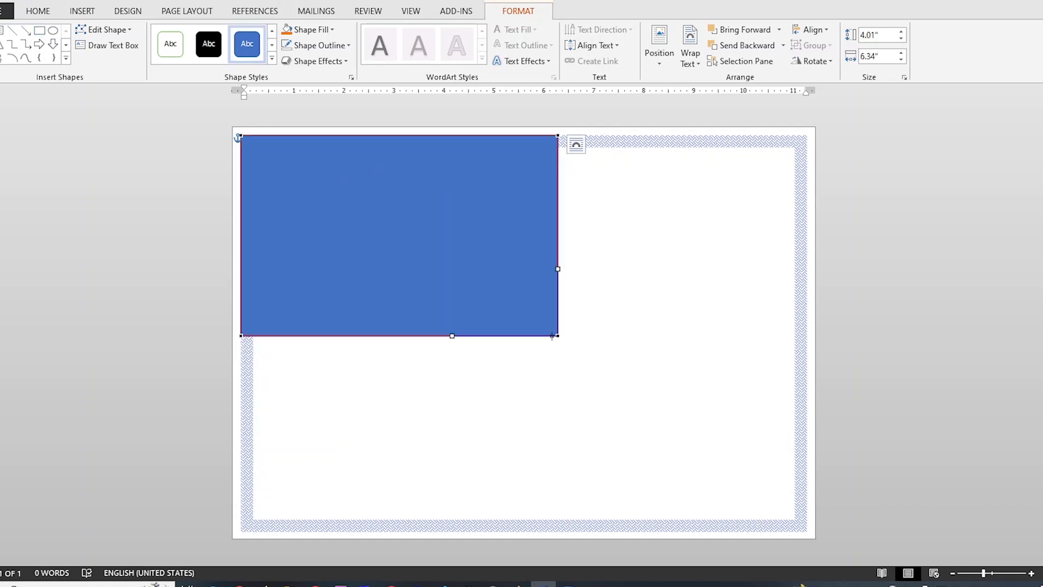
Edit the rectangle's points, adding one on its right edge near the upper corner and one on its bottom edge near the left corner.
right_click(557, 147)
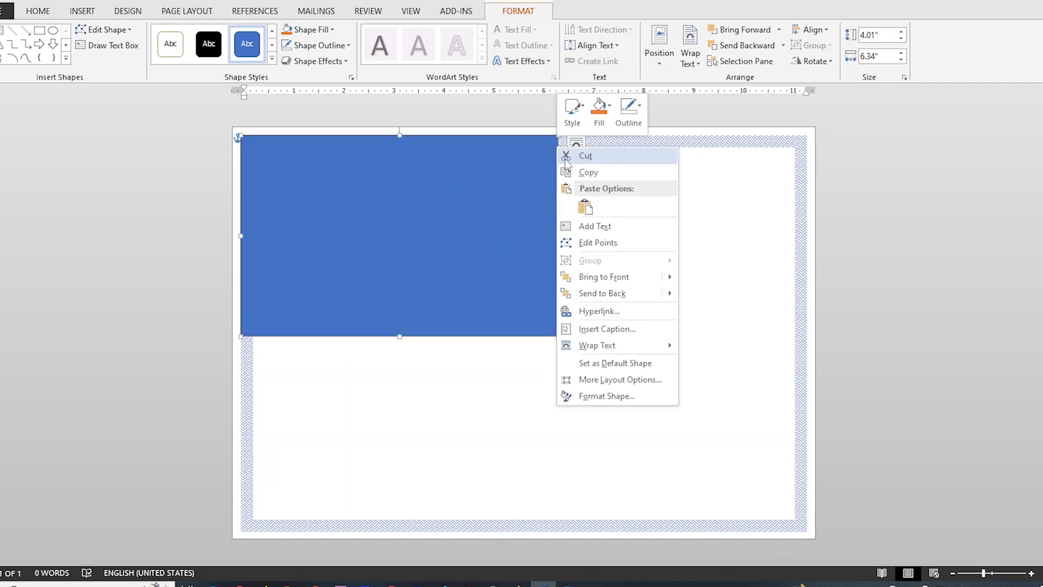
left_click(515, 183)
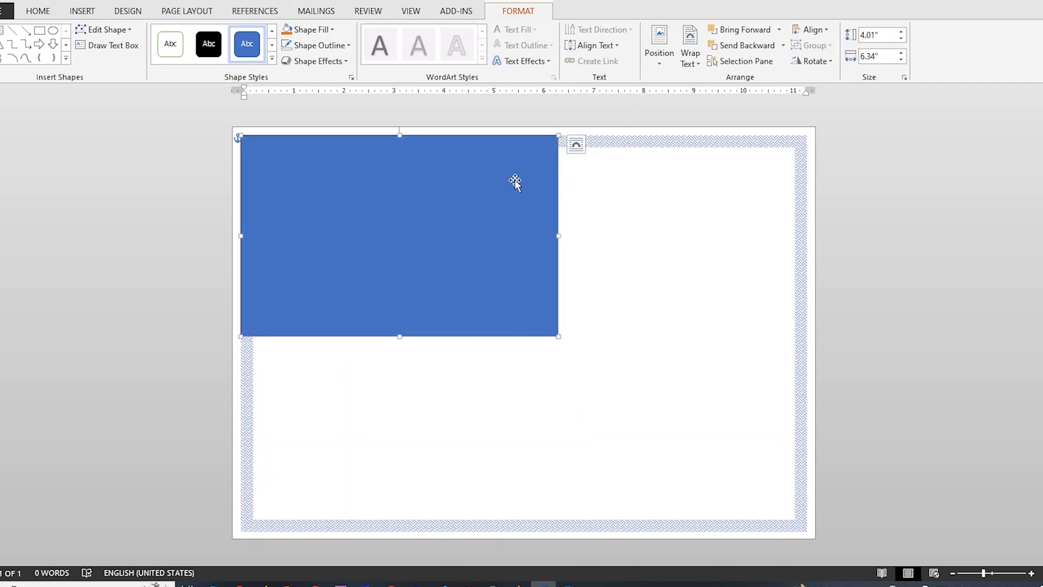
right_click(558, 152)
right_click(525, 148)
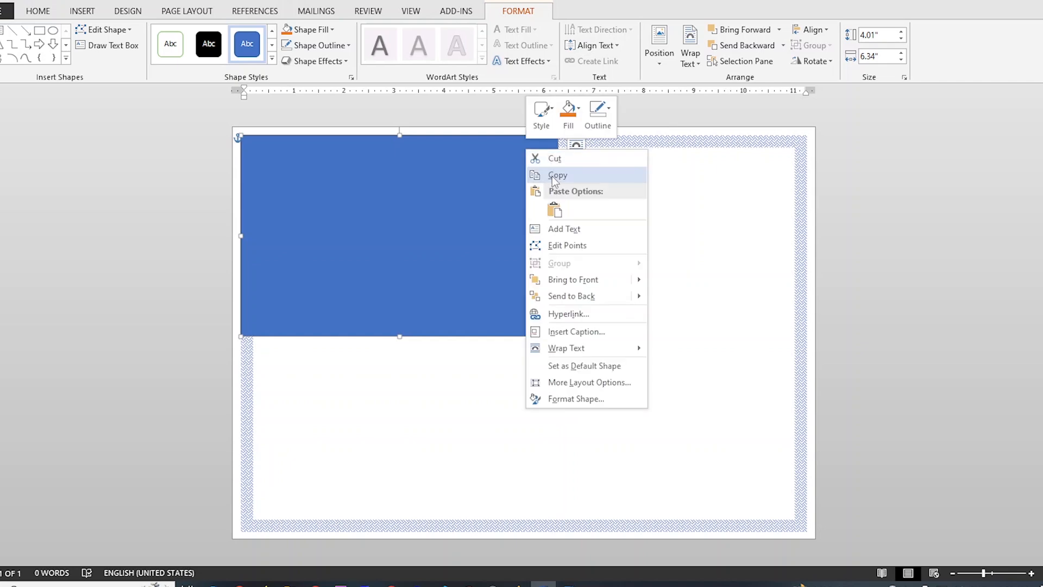
left_click(555, 244)
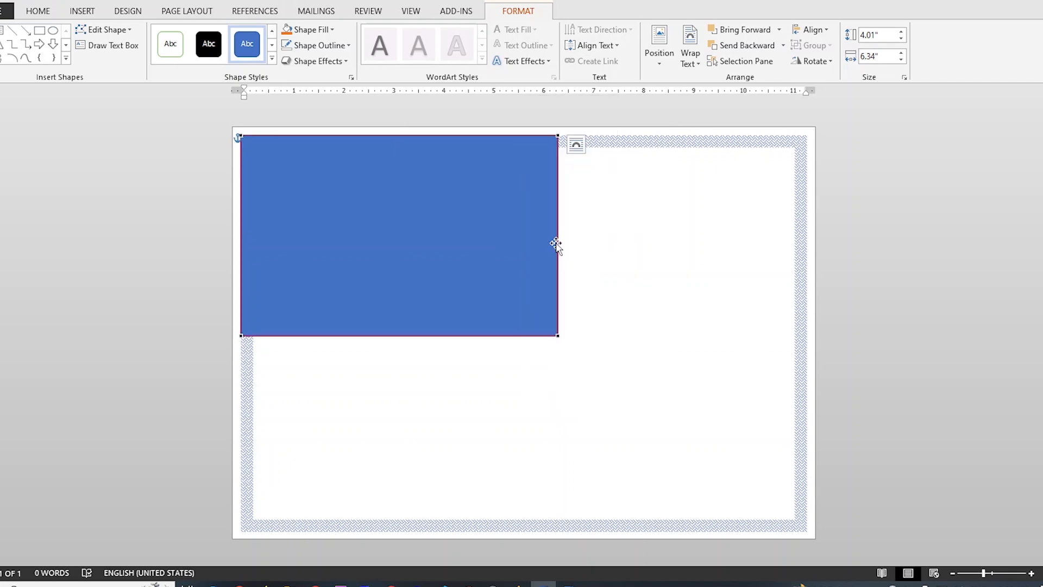
right_click(557, 145)
left_click(598, 153)
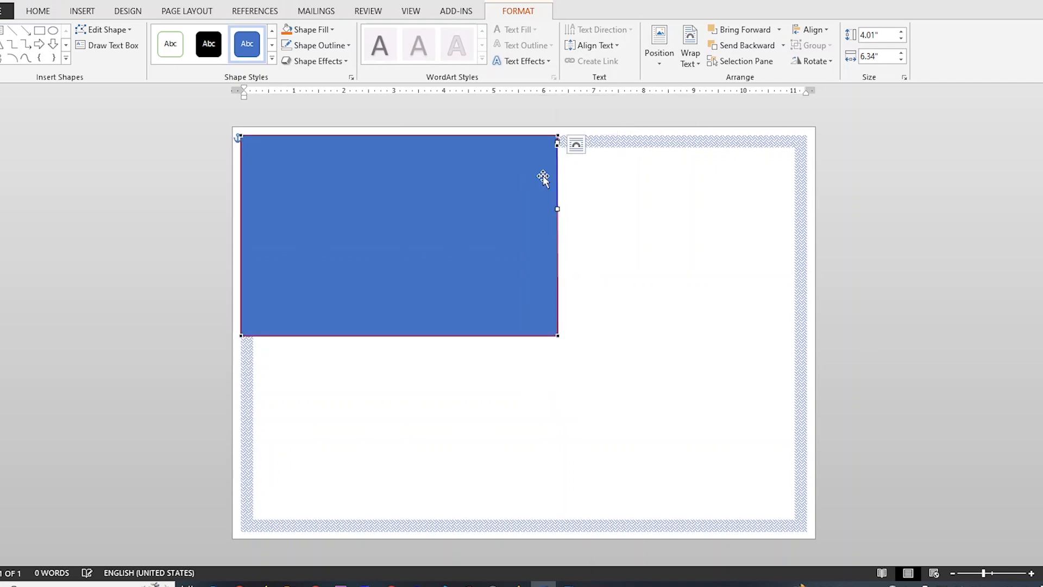
right_click(252, 335)
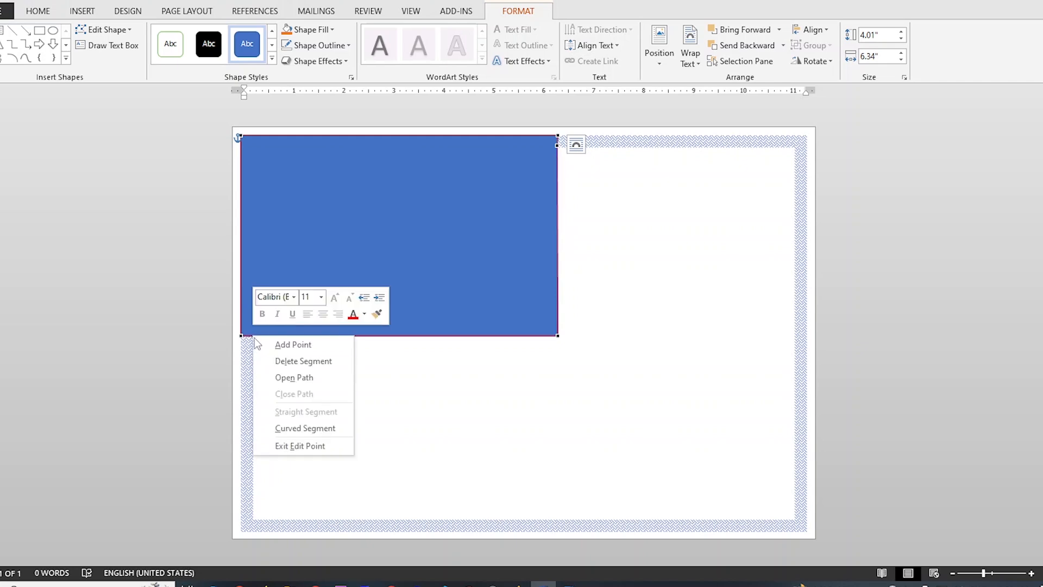
left_click(277, 343)
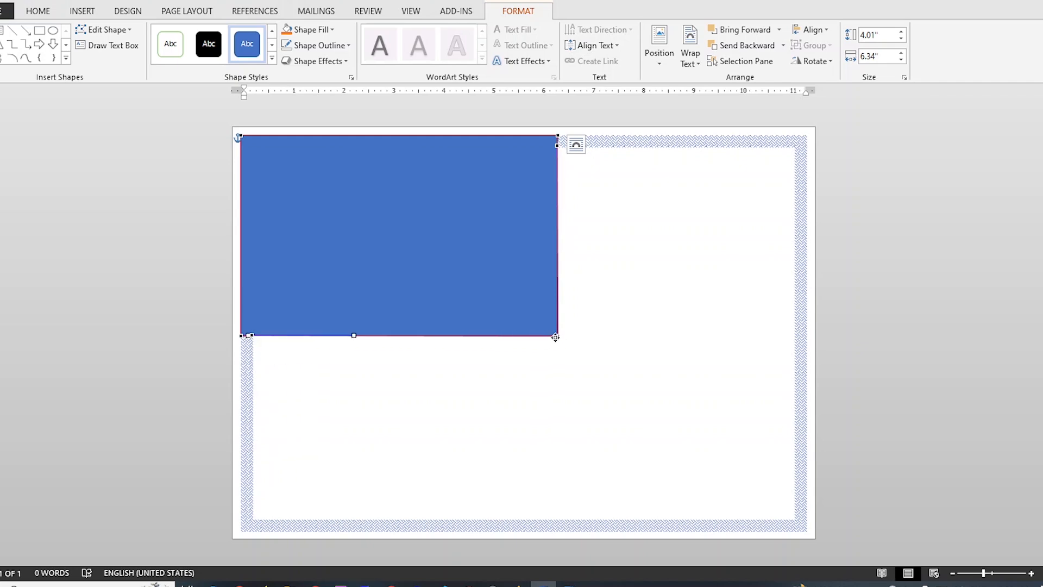
Pull the rectangle's lower-right corner point far inward toward the frame's upper-left corner and curve both edges that run to it.
mouse_move(353, 334)
left_mouse_down()
mouse_move(342, 184)
mouse_move(362, 153)
mouse_move(341, 325)
mouse_move(351, 335)
left_mouse_up()
left_click_drag(559, 336, 302, 209)
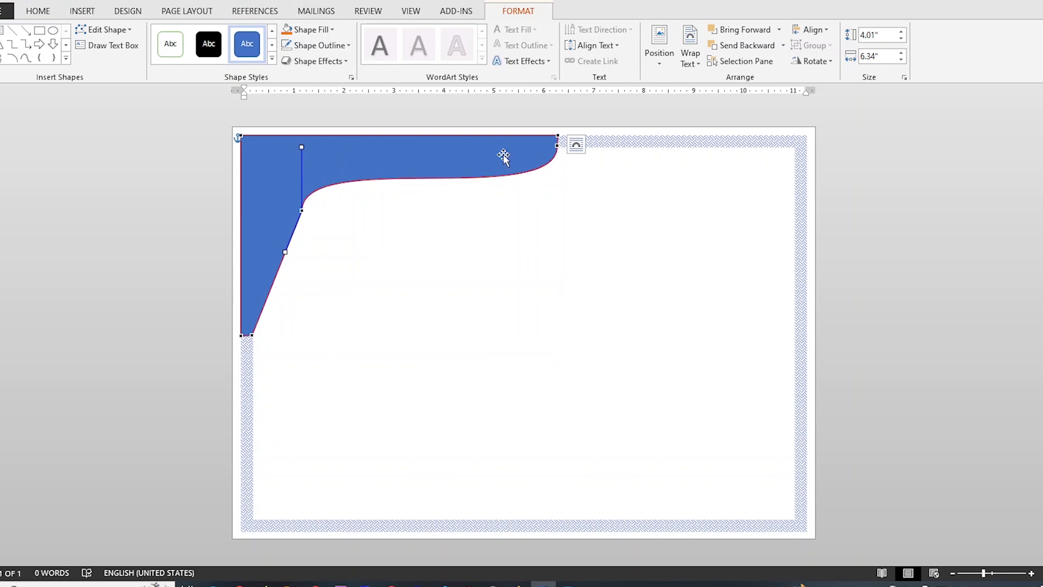
left_click(557, 145)
left_click_drag(558, 210, 479, 168)
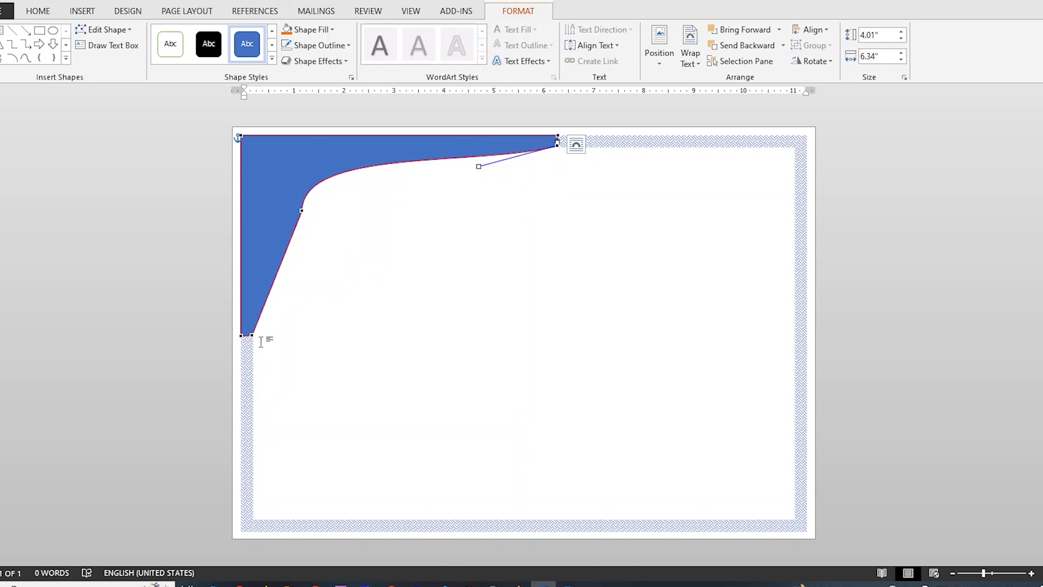
left_click(252, 335)
left_click_drag(269, 294, 317, 198)
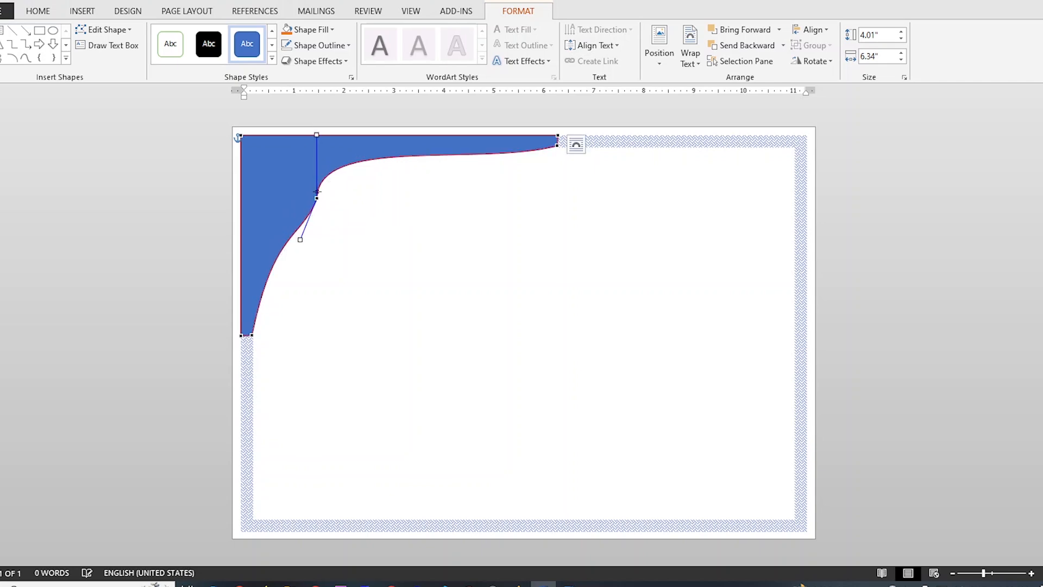
Smooth the shape's inner curve at its middle point into one continuous arc and finish editing the points.
left_click_drag(316, 132, 402, 142)
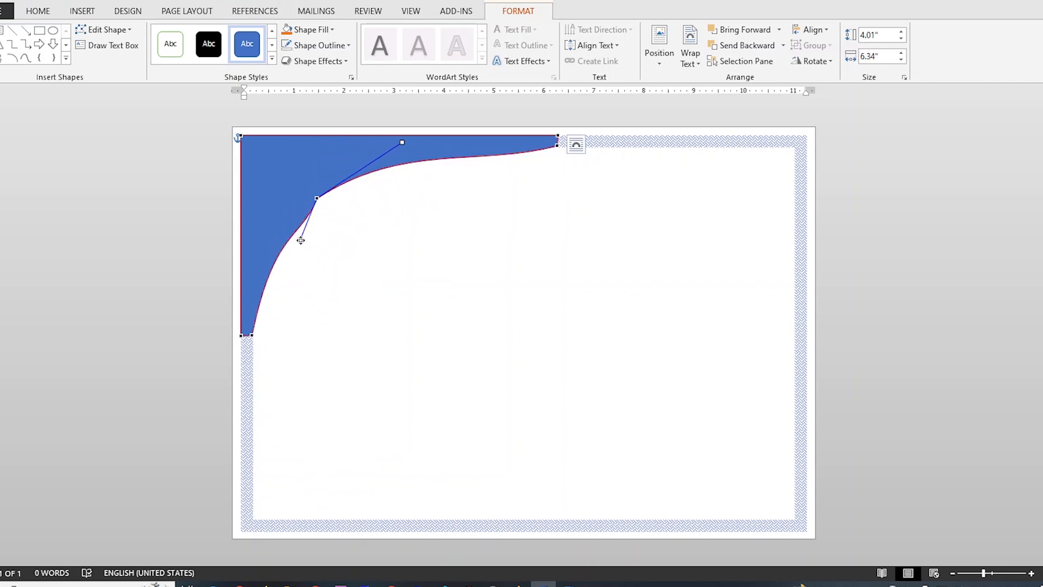
left_click_drag(301, 240, 281, 234)
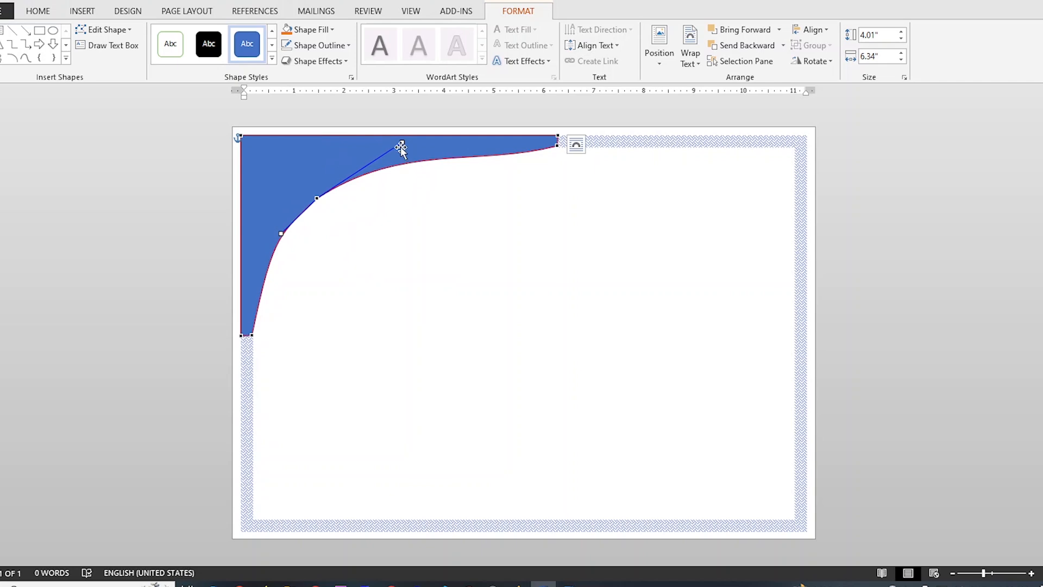
left_click_drag(403, 144, 409, 145)
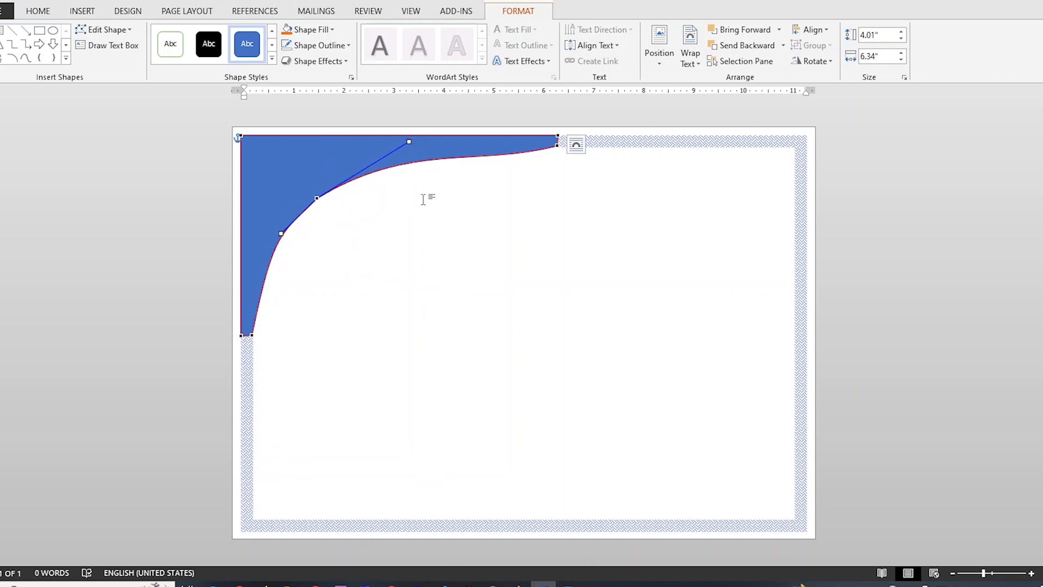
key("Escape")
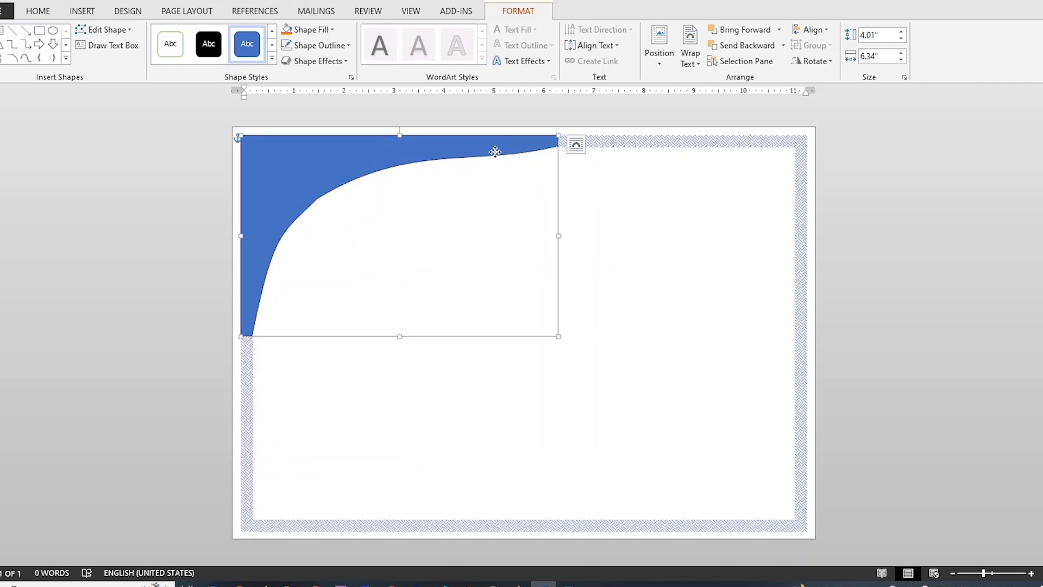
left_click(601, 249)
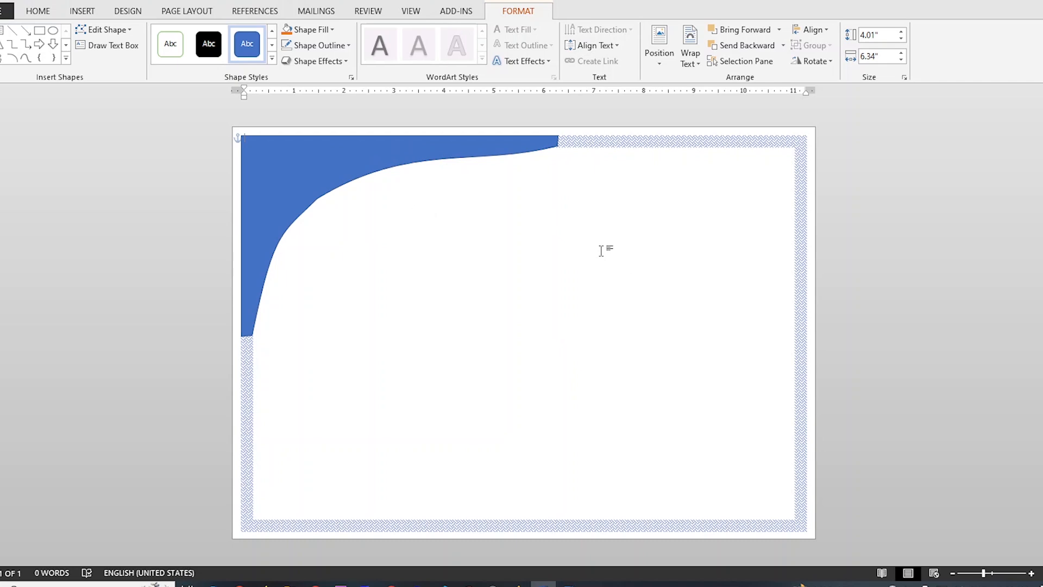
left_click(415, 151)
left_click_drag(350, 157, 498, 284)
key("ctrl+z")
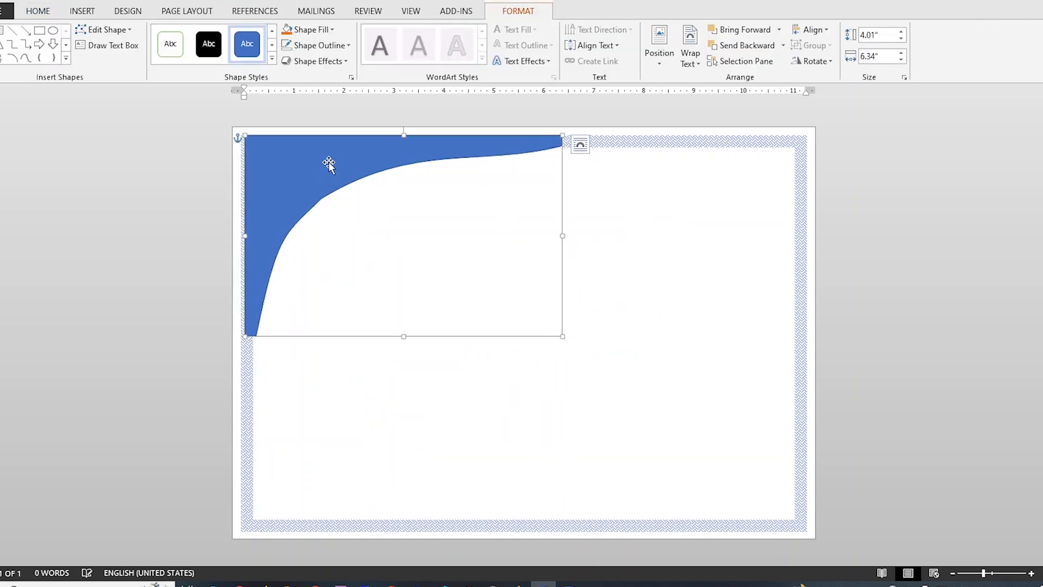
Fill the curved corner shape with standard red and remove its outline.
left_click(310, 29)
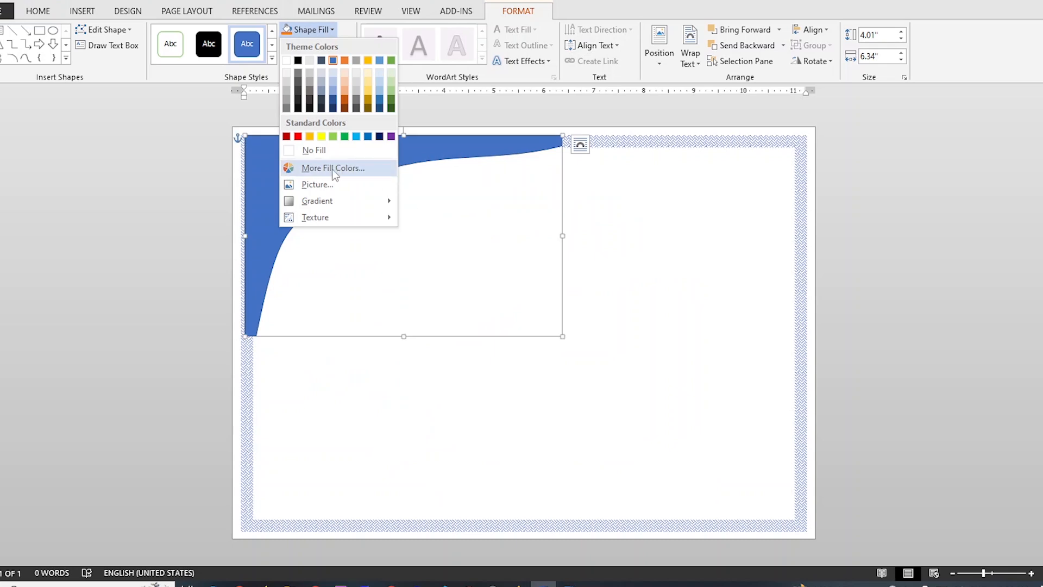
left_click(298, 137)
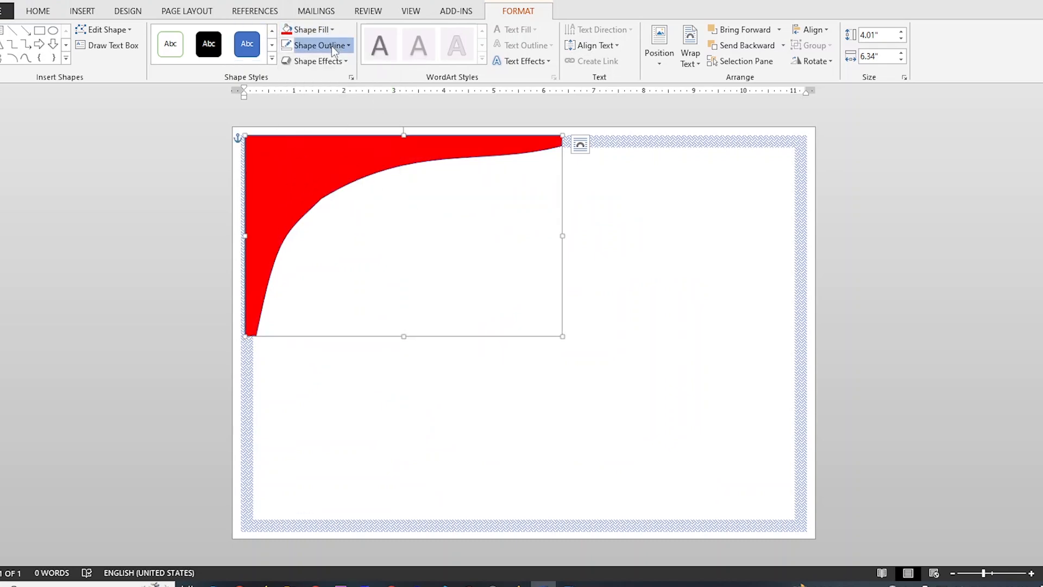
left_click(318, 46)
left_click(319, 167)
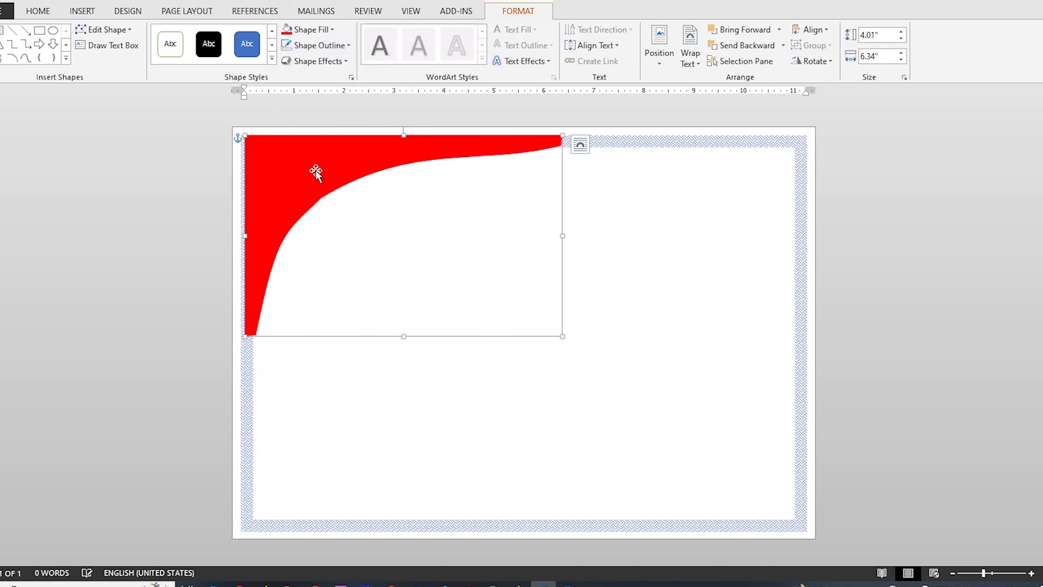
Duplicate the red corner shape, rotate the copy 180°, and fit it into the frame's lower-right corner.
left_click_drag(310, 179, 527, 318)
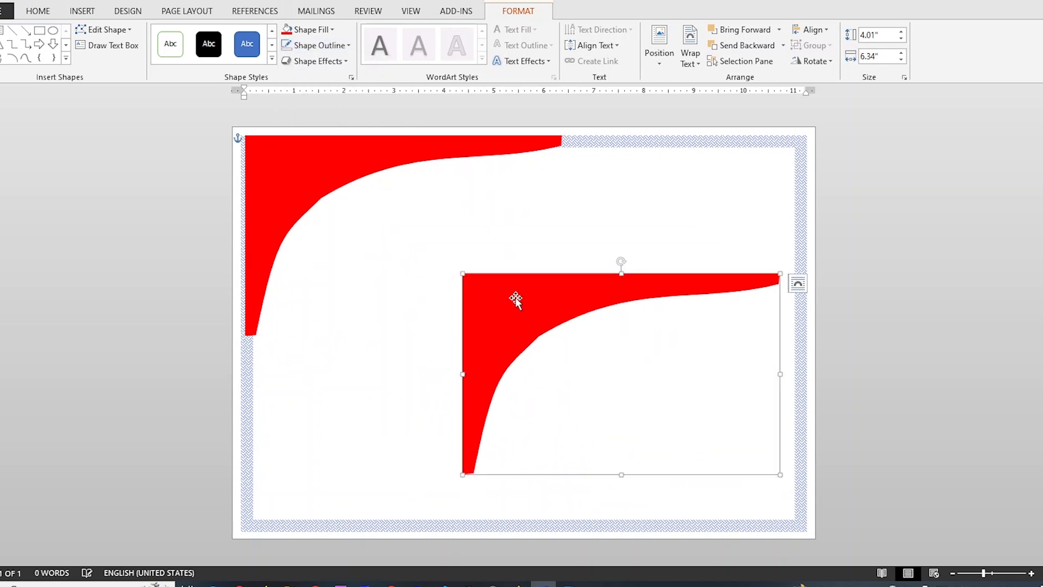
left_click_drag(622, 262, 629, 399)
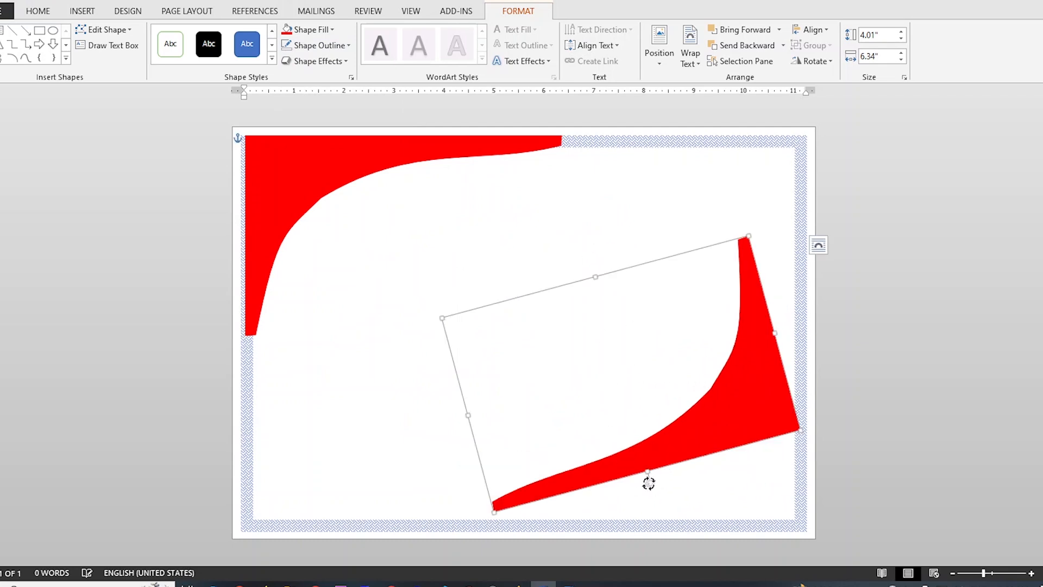
left_click_drag(631, 482, 681, 511)
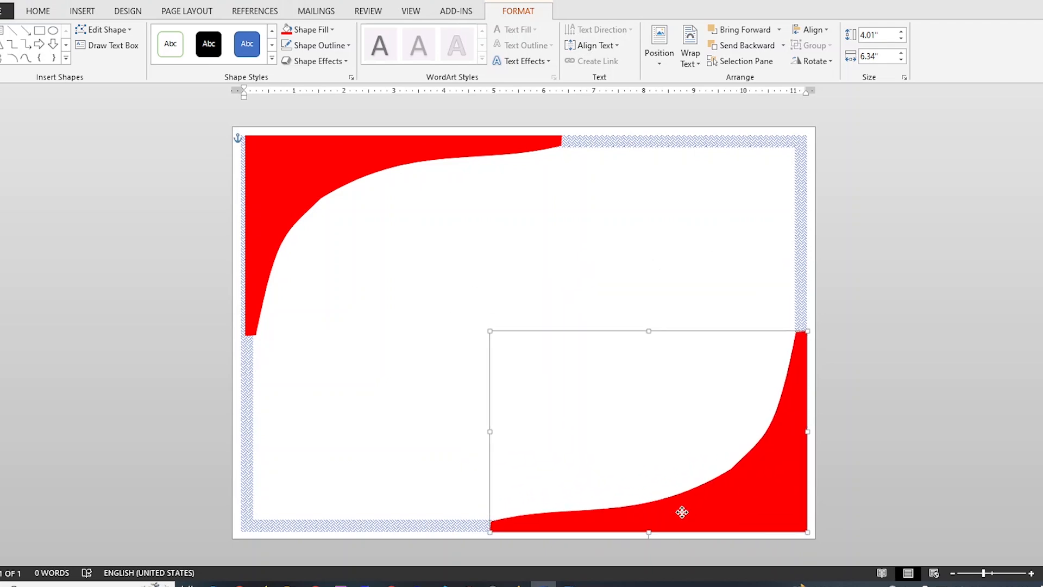
left_click(482, 288)
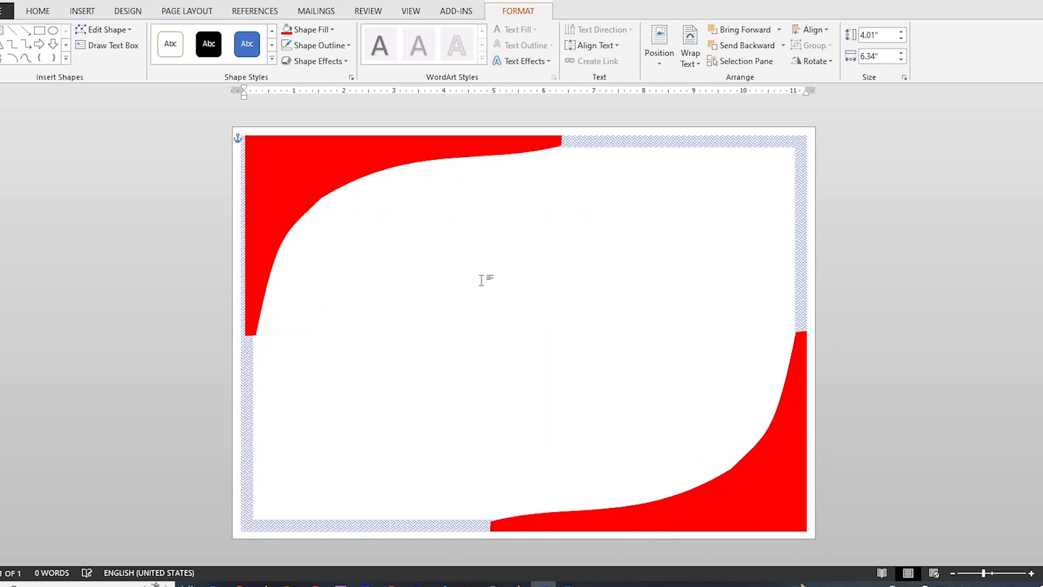
Try grouping the frame with both red corner shapes, and undo the grouping.
left_click(791, 385)
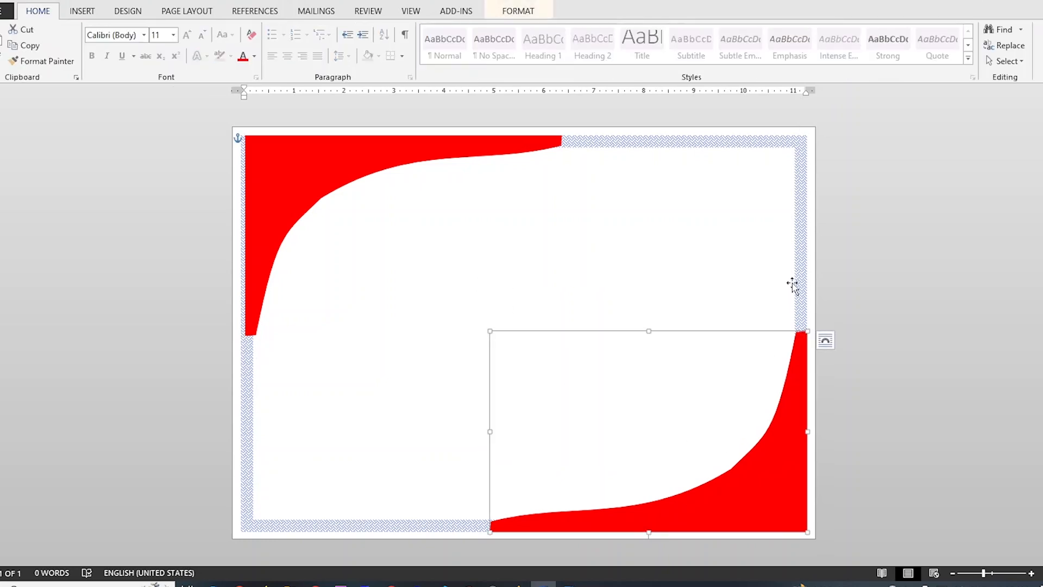
left_click(354, 162, "shift")
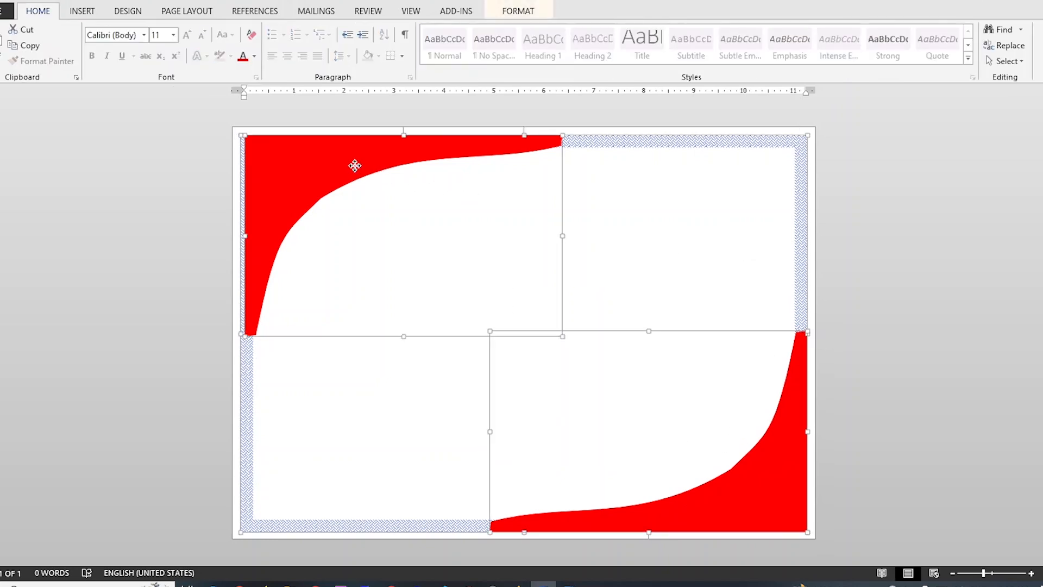
right_click(354, 165)
mouse_move(400, 246)
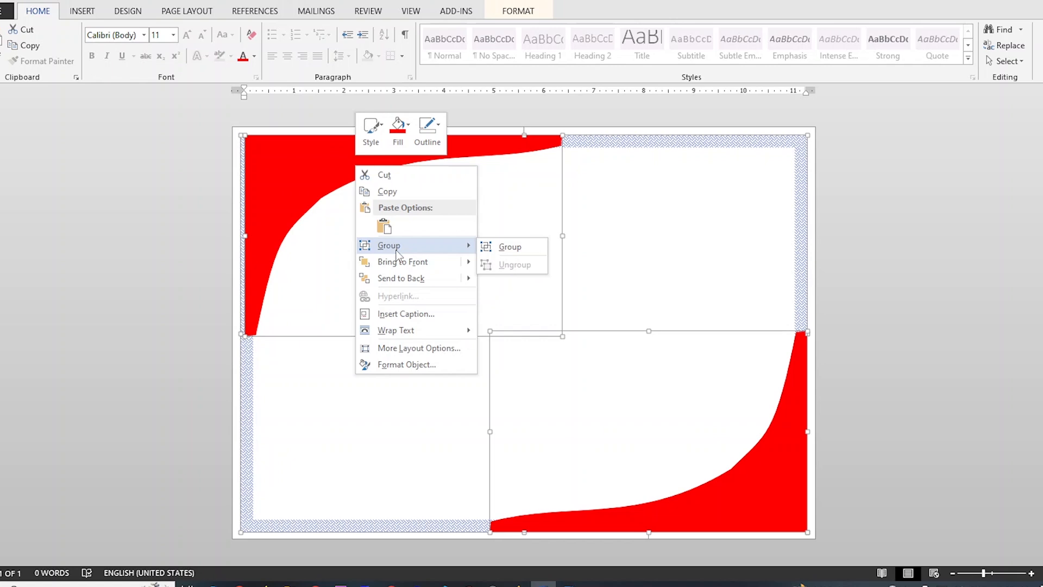
left_click(492, 249)
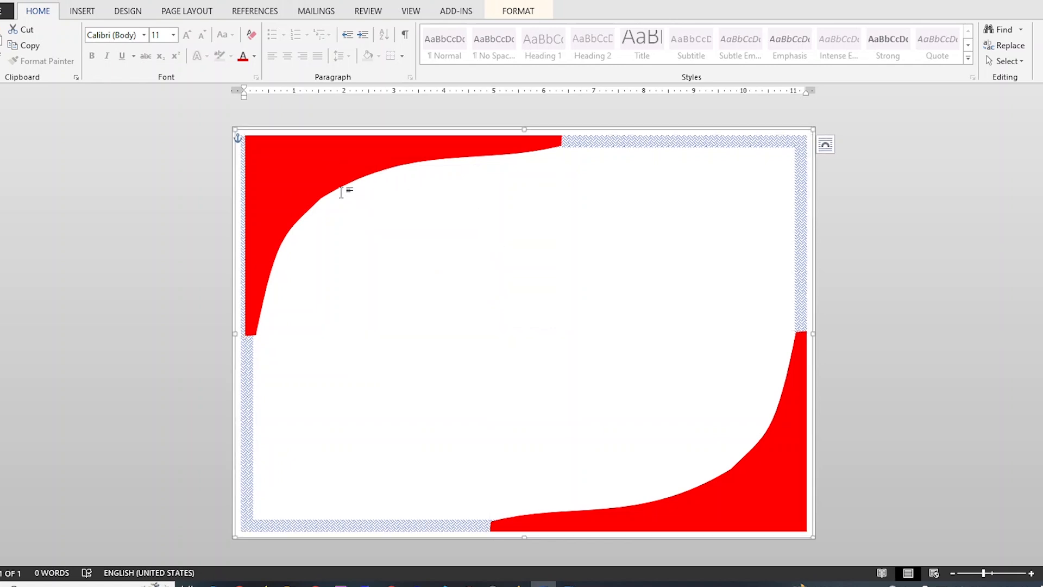
key("ctrl+z")
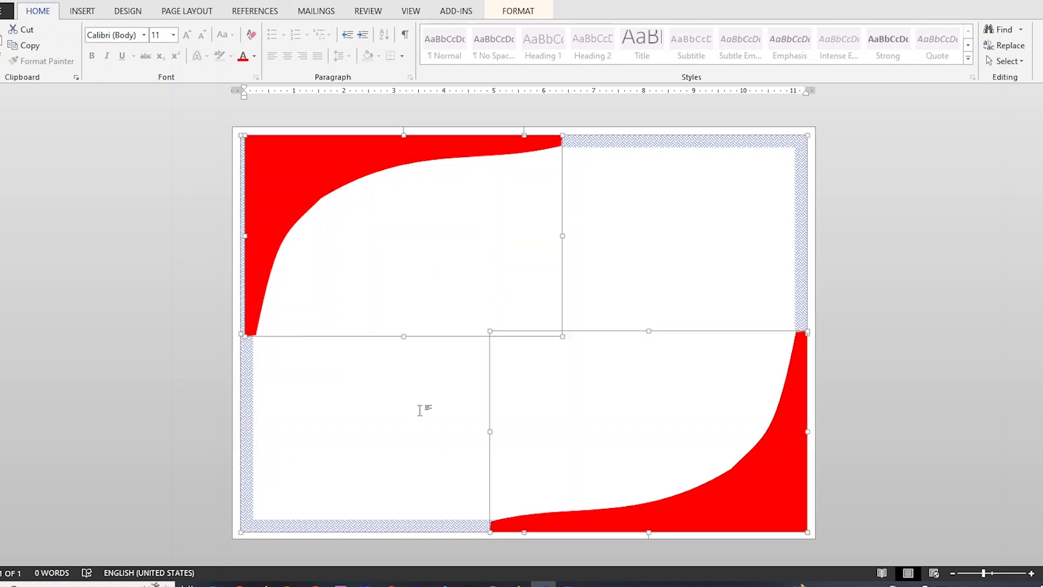
Nudge the upper-left red shape flush with the frame's outer left edge.
left_click(393, 292)
left_click(279, 181)
left_click_drag(278, 178, 274, 178)
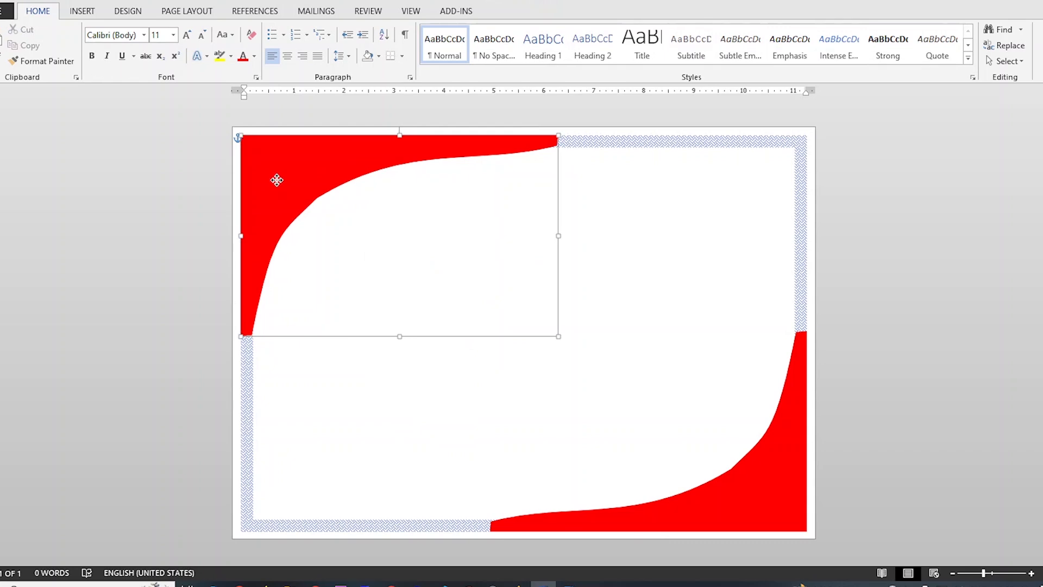
left_click(449, 166)
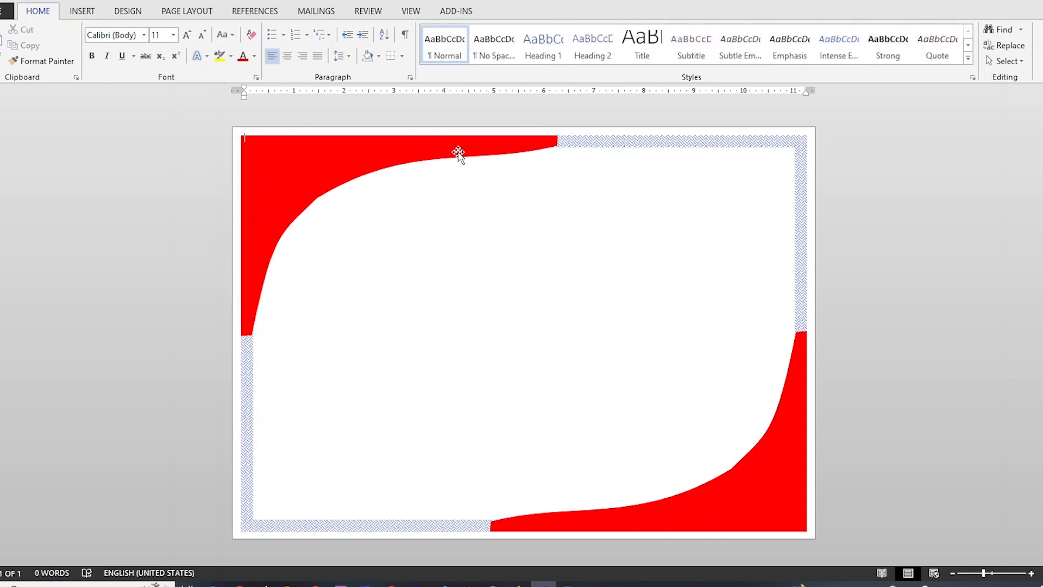
left_click(424, 151)
left_click(603, 144, "shift")
left_click(777, 428, "shift")
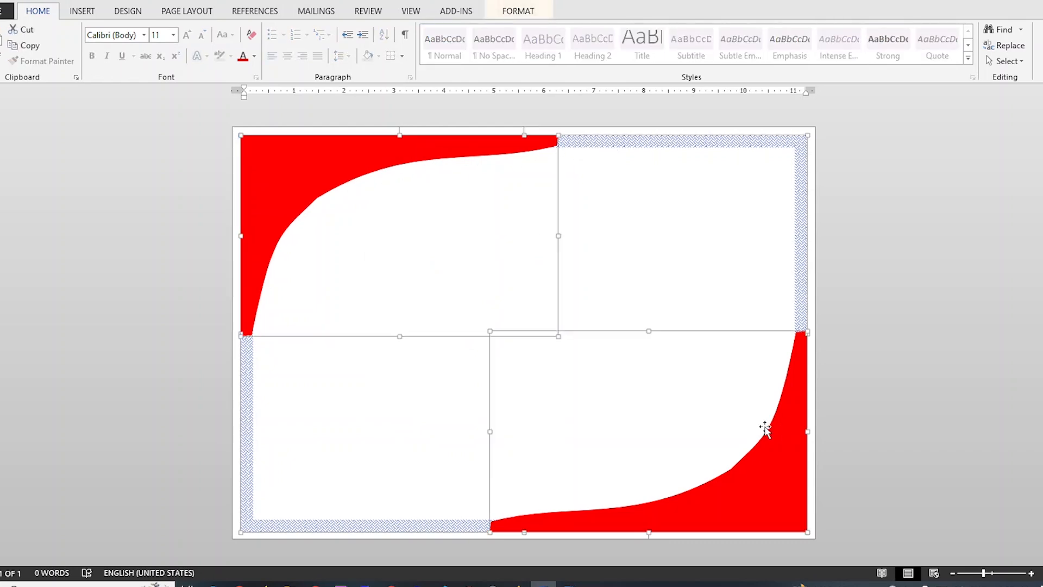
right_click(651, 283)
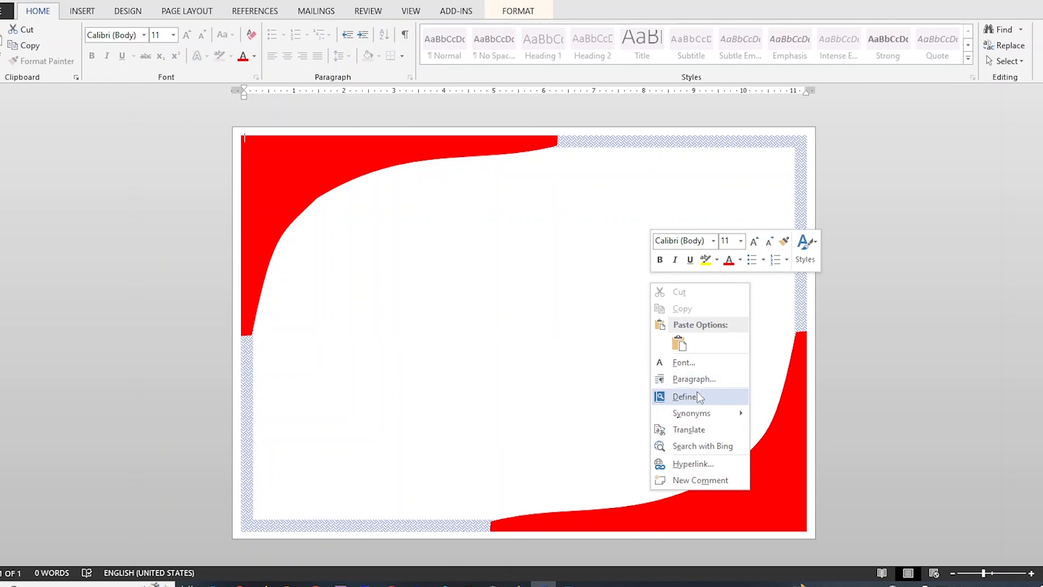
left_click(376, 161)
Group the patterned frame and both red corner shapes into a single object.
left_click(376, 160)
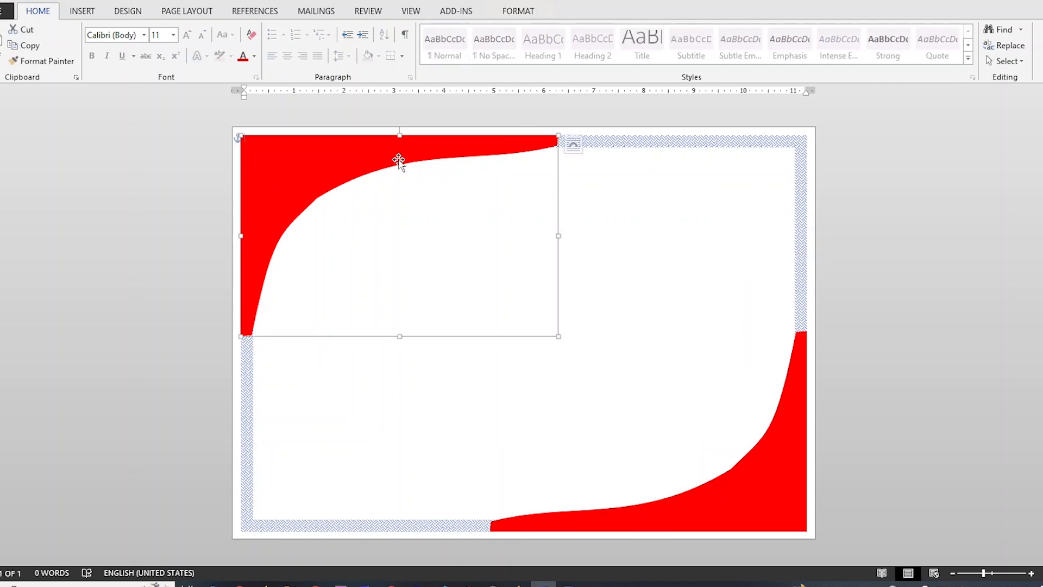
left_click(615, 145, "shift")
left_click(757, 489, "shift")
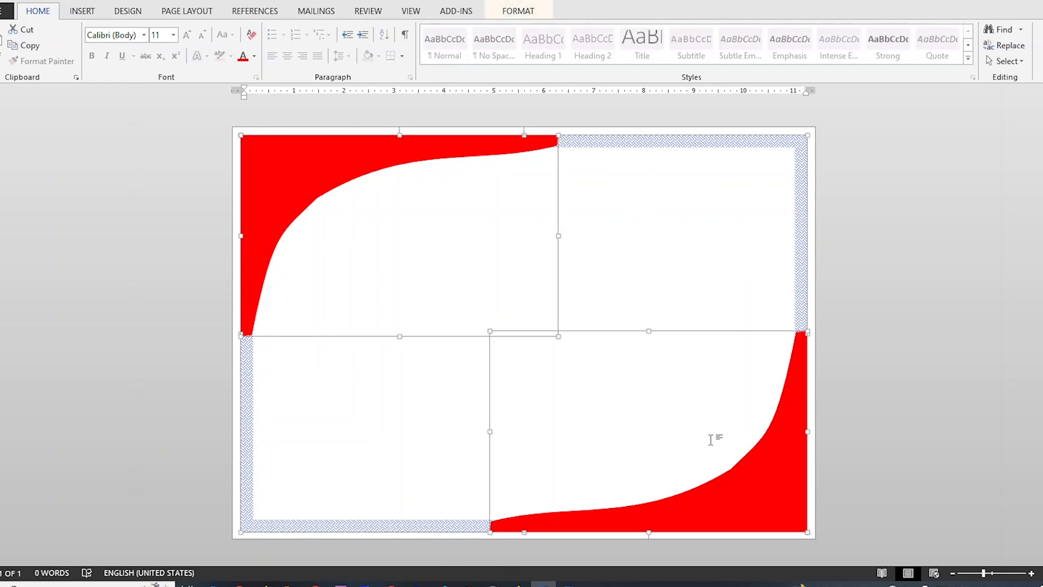
right_click(765, 483)
mouse_move(821, 358)
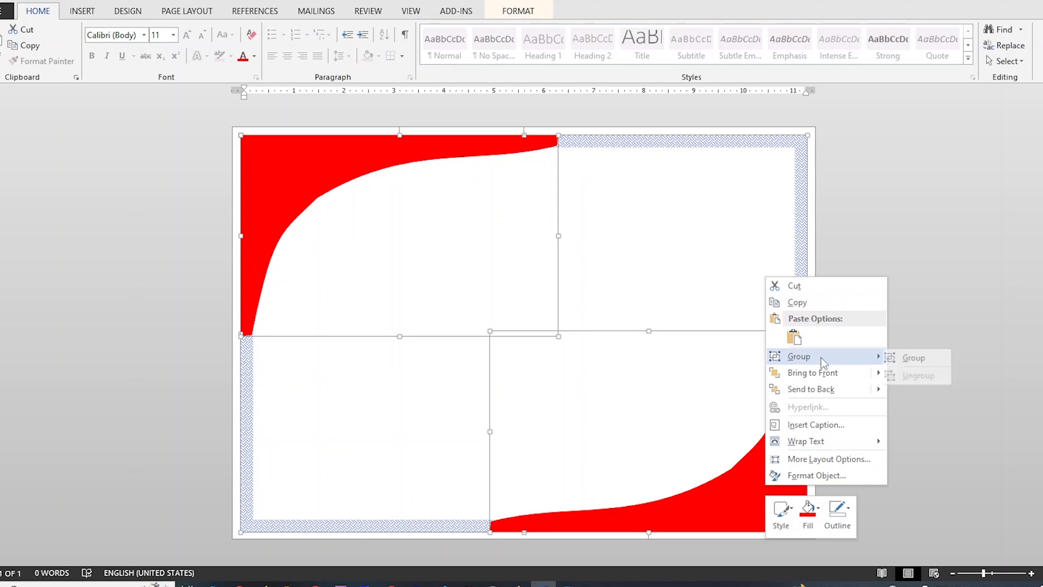
left_click(918, 356)
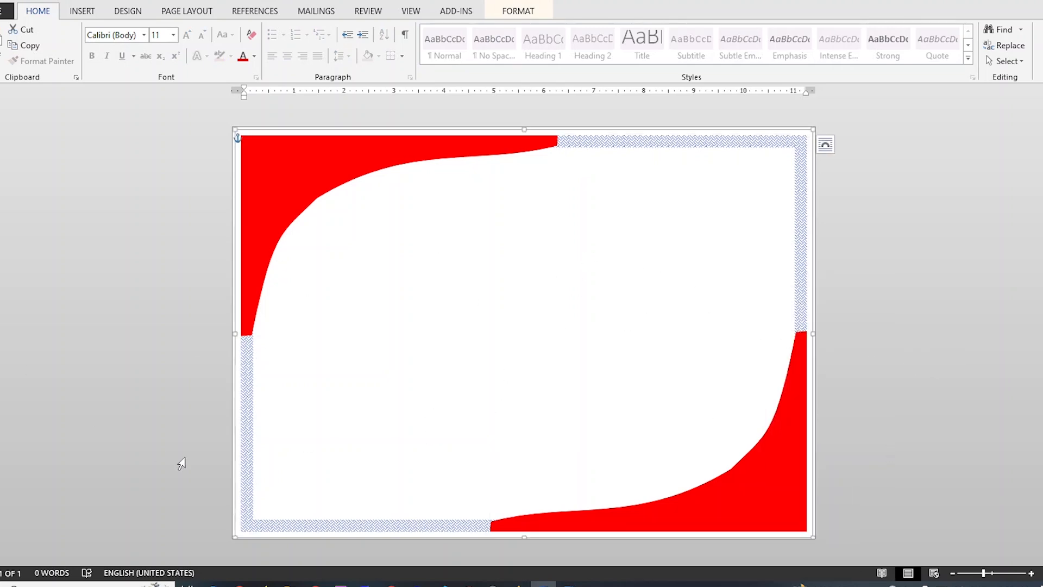
Start inserting a text box on the page.
left_click(303, 132)
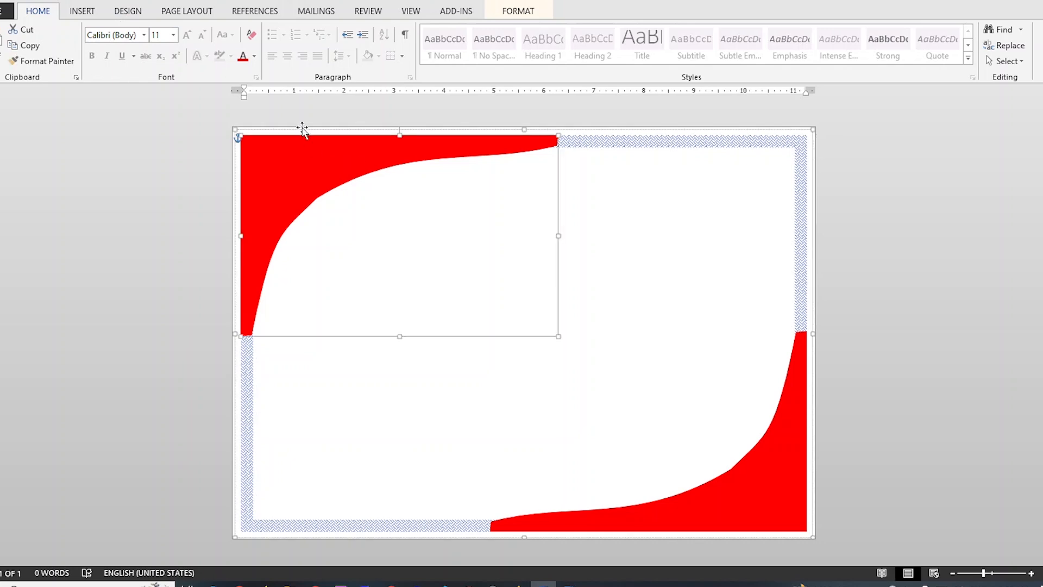
left_click(518, 11)
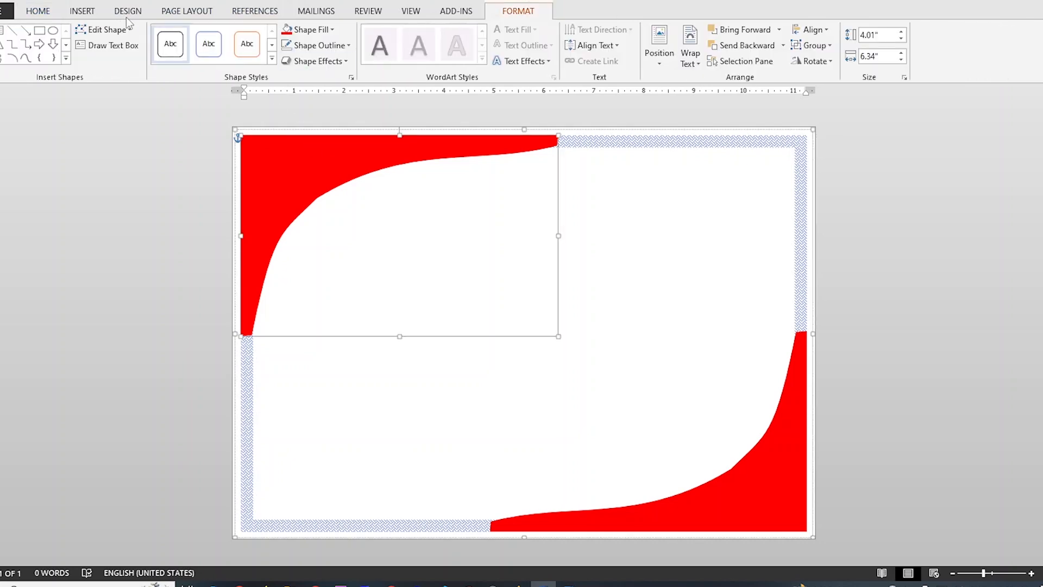
left_click(2, 31)
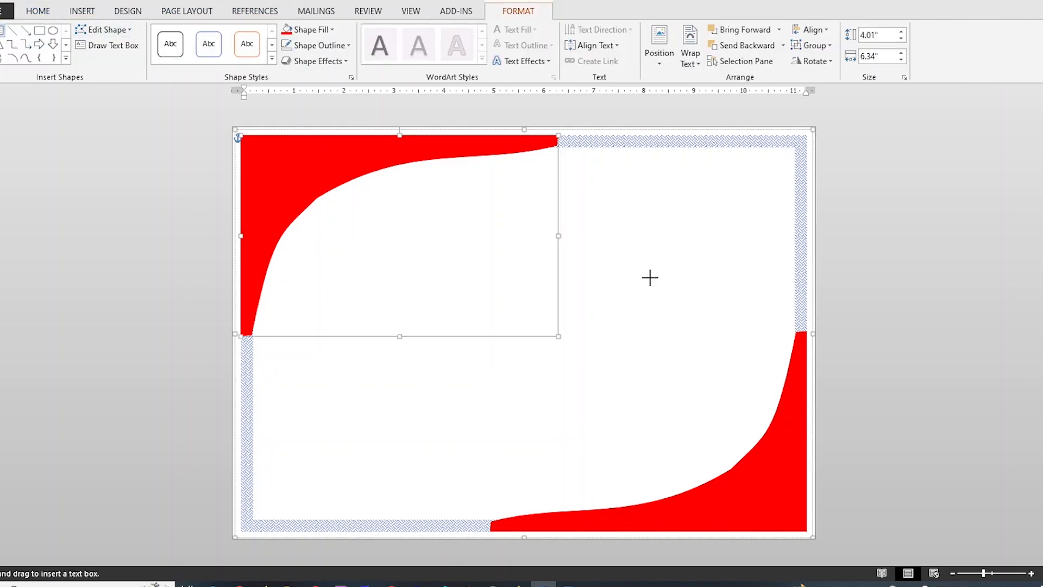